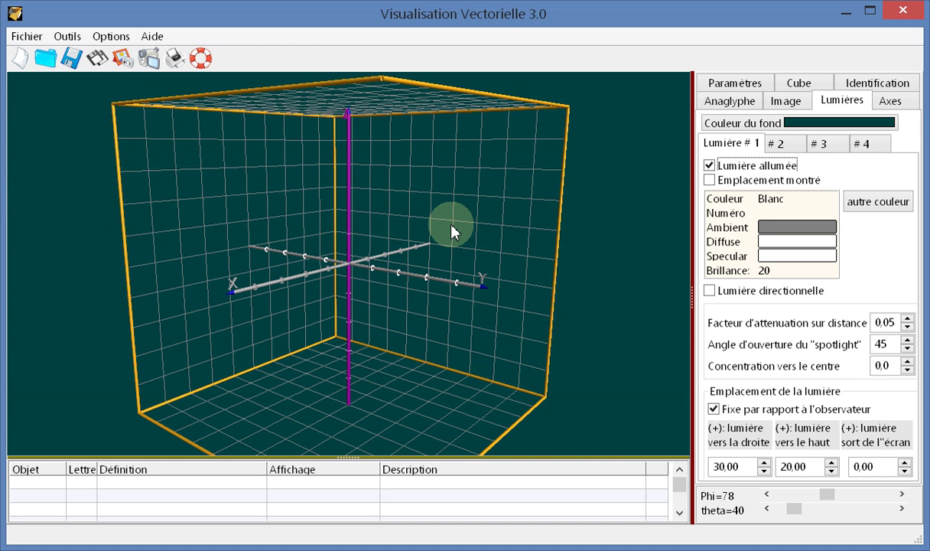
- Examine the empty 3D coordinate cube from several angles by rotating it around the vertical axis and tilting it
{"action": "key", "text": "Right"}
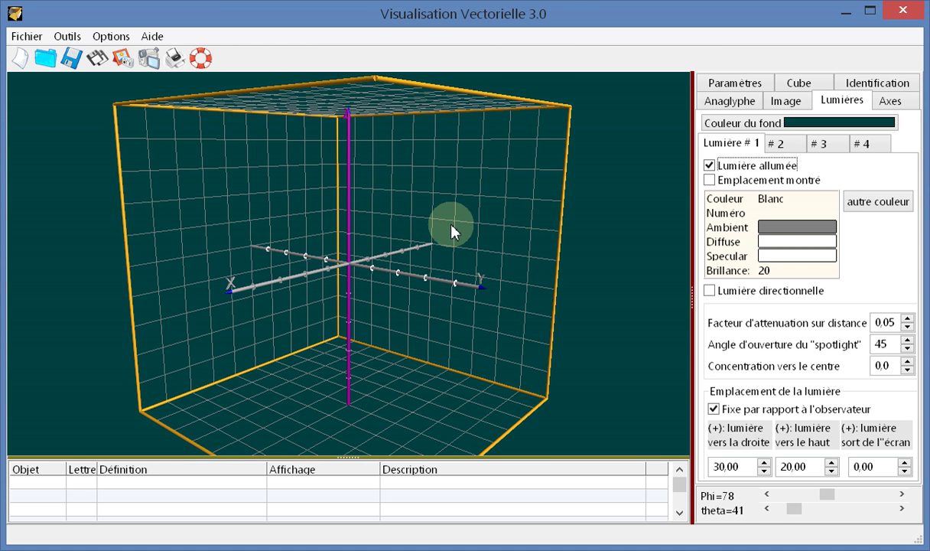
{"action": "key", "text": "Left"}
{"action": "key", "text": "Left"}
{"action": "key", "text": "Left"}
{"action": "key", "text": "Left"}
{"action": "key", "text": "Left"}
{"action": "key", "text": "Left"}
{"action": "key", "text": "Left"}
{"action": "key", "text": "Left"}
{"action": "key", "text": "Left"}
{"action": "key", "text": "Left"}
{"action": "key", "text": "Left"}
{"action": "key", "text": "Left"}
{"action": "key", "text": "Left"}
{"action": "key", "text": "Left"}
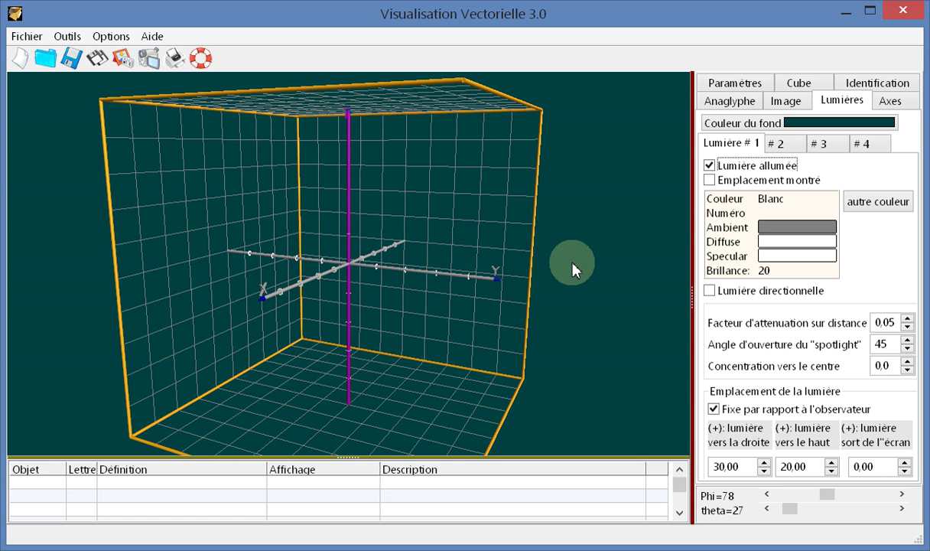
{"action": "key", "text": "Down"}
{"action": "key", "text": "Down"}
{"action": "key", "text": "Down"}
{"action": "key", "text": "Down"}
{"action": "key", "text": "Down"}
{"action": "key", "text": "Down"}
{"action": "key", "text": "Down"}
{"action": "key", "text": "Down"}
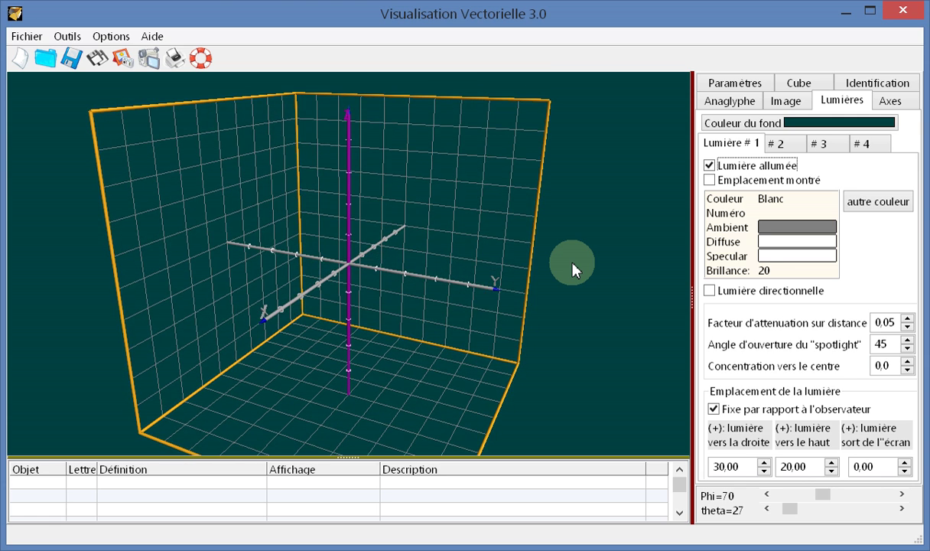
{"action": "key", "text": "Left"}
{"action": "key", "text": "Left"}
{"action": "key", "text": "Left"}
{"action": "key", "text": "Left"}
{"action": "key", "text": "Left"}
{"action": "key", "text": "Left"}
{"action": "key", "text": "Left"}
{"action": "key", "text": "Left"}
{"action": "key", "text": "Left"}
{"action": "key", "text": "Left"}
{"action": "key", "text": "Left"}
{"action": "key", "text": "Left"}
{"action": "key", "text": "Left"}
{"action": "key", "text": "Left"}
{"action": "key", "text": "Left"}
{"action": "key", "text": "Left"}
{"action": "key", "text": "Left"}
{"action": "key", "text": "Left"}
{"action": "key", "text": "Left"}
{"action": "key", "text": "Left"}
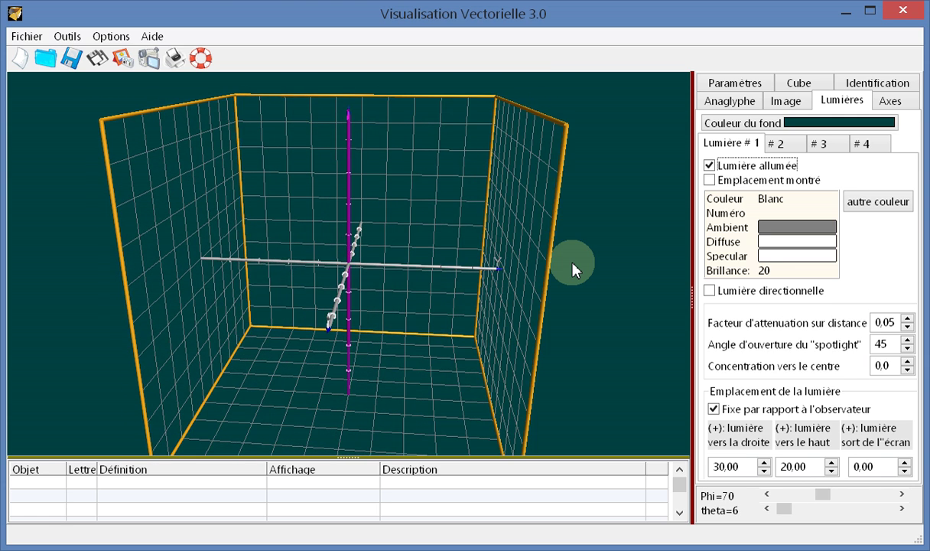
{"action": "key", "text": "Right"}
{"action": "key", "text": "Right"}
{"action": "key", "text": "Right"}
{"action": "key", "text": "Right"}
{"action": "key", "text": "Right"}
{"action": "key", "text": "Right"}
{"action": "key", "text": "Right"}
{"action": "key", "text": "Right"}
{"action": "key", "text": "Right"}
{"action": "key", "text": "Right"}
{"action": "key", "text": "Right"}
{"action": "key", "text": "Right"}
{"action": "key", "text": "Right"}
{"action": "key", "text": "Right"}
{"action": "key", "text": "Right"}
{"action": "key", "text": "Right"}
{"action": "key", "text": "Right"}
{"action": "key", "text": "Right"}
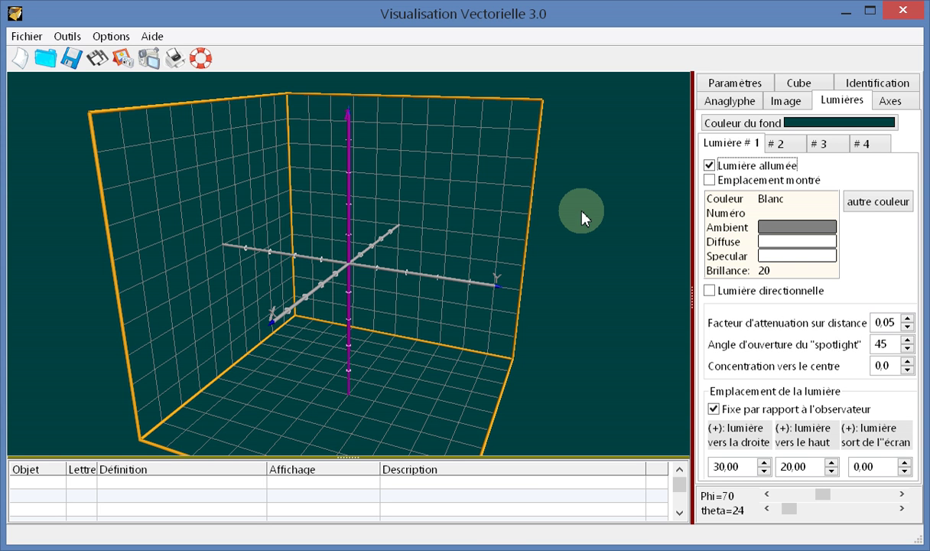
- Open the existing scene file demo-1.esp3 from the VizVectoriel folder
{"action": "left_click", "coordinate": [53, 66]}
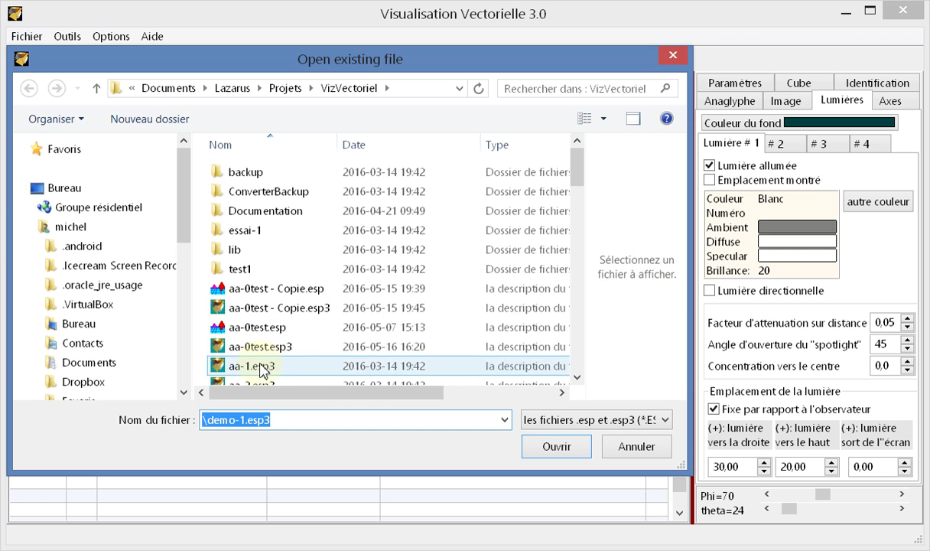
{"action": "scroll", "coordinate": [574, 344], "scroll_direction": "down", "scroll_amount": 1}
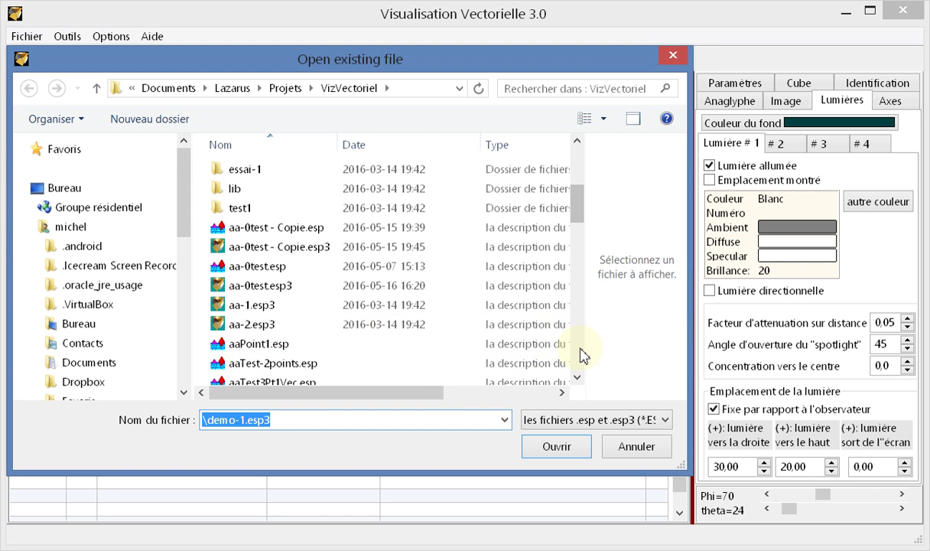
{"action": "scroll", "coordinate": [580, 355], "scroll_direction": "down", "scroll_amount": 3}
{"action": "scroll", "coordinate": [578, 354], "scroll_direction": "down", "scroll_amount": 4}
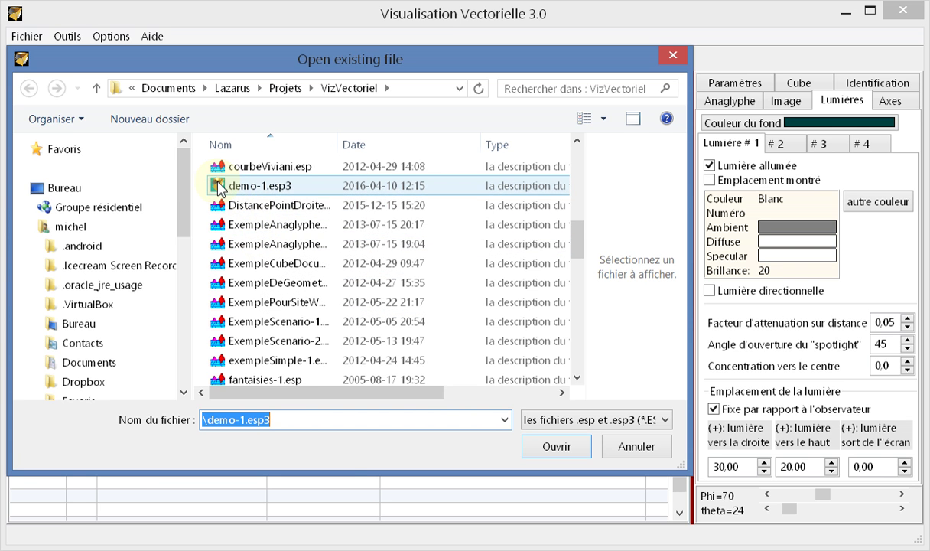
{"action": "double_click", "coordinate": [264, 187]}
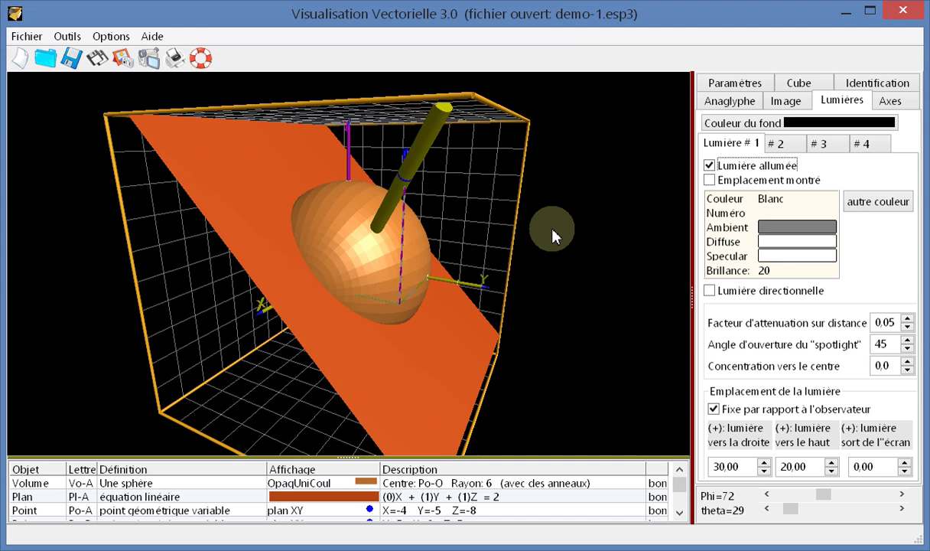
- Examine the sphere, the inclined plane and the line from different sides by rotating the scene around the vertical axis
{"action": "key", "text": "Right"}
{"action": "key", "text": "Right"}
{"action": "key", "text": "Right"}
{"action": "key", "text": "Right"}
{"action": "key", "text": "Right"}
{"action": "key", "text": "Right"}
{"action": "key", "text": "Right"}
{"action": "key", "text": "Right"}
{"action": "key", "text": "Right"}
{"action": "key", "text": "Right"}
{"action": "key", "text": "Right"}
{"action": "key", "text": "Right"}
{"action": "key", "text": "Right"}
{"action": "key", "text": "Right"}
{"action": "key", "text": "Right"}
{"action": "key", "text": "Right"}
{"action": "key", "text": "Right"}
{"action": "key", "text": "Right"}
{"action": "key", "text": "Right"}
{"action": "key", "text": "Right"}
{"action": "key", "text": "Right"}
{"action": "key", "text": "Right"}
{"action": "key", "text": "Right"}
{"action": "key", "text": "Right"}
{"action": "key", "text": "Right"}
{"action": "key", "text": "Right"}
{"action": "key", "text": "Right"}
{"action": "key", "text": "Right"}
{"action": "key", "text": "Right"}
{"action": "key", "text": "Right"}
{"action": "key", "text": "Right"}
{"action": "key", "text": "Right"}
{"action": "key", "text": "Right"}
{"action": "key", "text": "Right"}
{"action": "key", "text": "Right"}
{"action": "key", "text": "Right"}
{"action": "key", "text": "Right"}
{"action": "key", "text": "Right"}
{"action": "key", "text": "Right"}
{"action": "key", "text": "Right"}
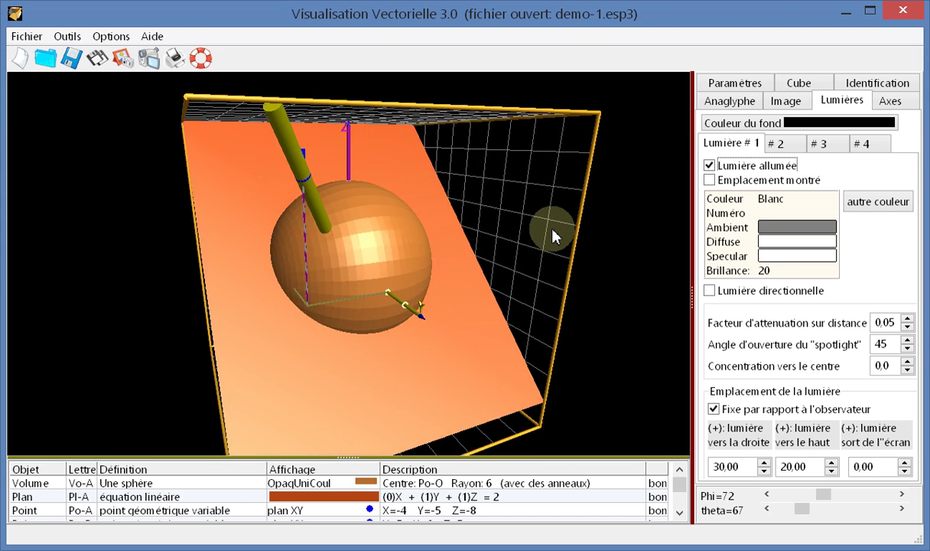
{"action": "key", "text": "Right"}
{"action": "key", "text": "Right"}
{"action": "key", "text": "Right"}
{"action": "key", "text": "Right"}
{"action": "key", "text": "Right"}
{"action": "key", "text": "Right"}
{"action": "key", "text": "Right"}
{"action": "key", "text": "Right"}
{"action": "key", "text": "Right"}
{"action": "key", "text": "Right"}
{"action": "key", "text": "Right"}
{"action": "key", "text": "Right"}
{"action": "key", "text": "Right"}
{"action": "key", "text": "Right"}
{"action": "key", "text": "Right"}
{"action": "key", "text": "Right"}
{"action": "key", "text": "Right"}
{"action": "key", "text": "Right"}
{"action": "key", "text": "Right"}
{"action": "key", "text": "Right"}
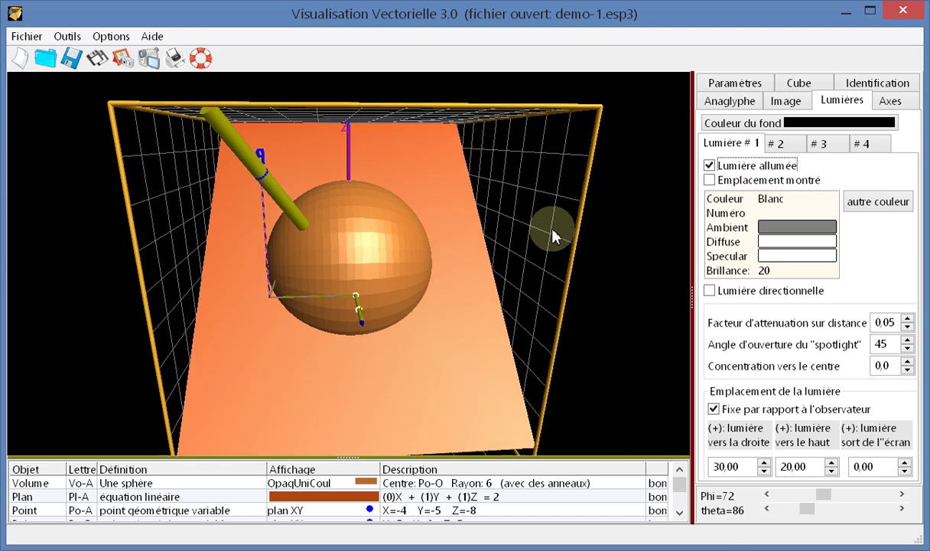
{"action": "key", "text": "Right"}
{"action": "key", "text": "Right"}
{"action": "key", "text": "Right"}
{"action": "key", "text": "Right"}
{"action": "key", "text": "Right"}
{"action": "key", "text": "Right"}
{"action": "key", "text": "Right"}
{"action": "key", "text": "Right"}
{"action": "key", "text": "Right"}
{"action": "key", "text": "Right"}
{"action": "key", "text": "Right"}
{"action": "key", "text": "Right"}
{"action": "key", "text": "Right"}
{"action": "key", "text": "Right"}
{"action": "key", "text": "Right"}
{"action": "key", "text": "Right"}
{"action": "key", "text": "Right"}
{"action": "key", "text": "Right"}
{"action": "key", "text": "Right"}
{"action": "key", "text": "Right"}
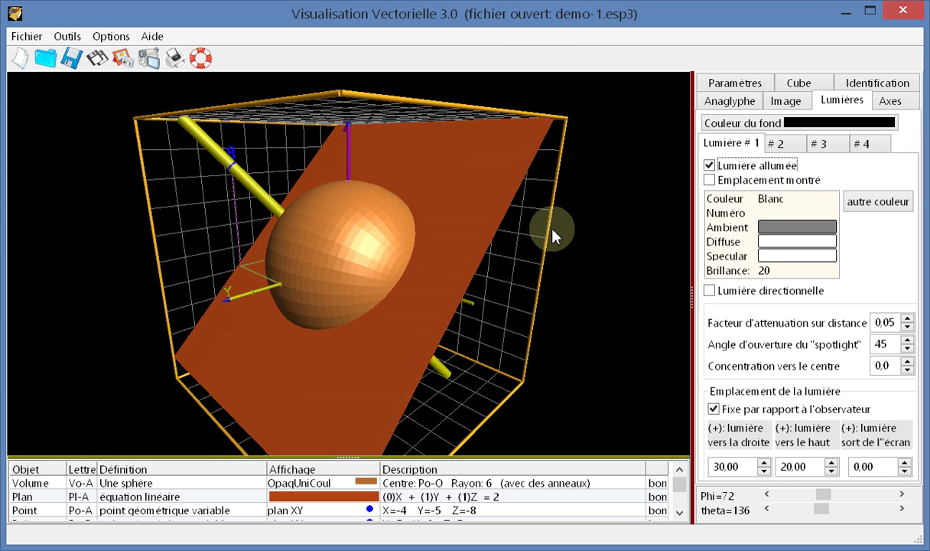
- Examine the sphere and the line in front of the inclined plane by rotating the scene around the vertical axis
{"action": "key", "text": "Left"}
{"action": "key", "text": "Left"}
{"action": "key", "text": "Left"}
{"action": "key", "text": "Left"}
{"action": "key", "text": "Left"}
{"action": "key", "text": "Left"}
{"action": "key", "text": "Left"}
{"action": "key", "text": "Left"}
{"action": "key", "text": "Left"}
{"action": "key", "text": "Left"}
{"action": "key", "text": "Left"}
{"action": "key", "text": "Left"}
{"action": "key", "text": "Left"}
{"action": "key", "text": "Left"}
{"action": "key", "text": "Left"}
{"action": "key", "text": "Left"}
{"action": "key", "text": "Left"}
{"action": "key", "text": "Left"}
{"action": "key", "text": "Left"}
{"action": "key", "text": "Left"}
{"action": "key", "text": "Left"}
{"action": "key", "text": "Left"}
{"action": "key", "text": "Left"}
{"action": "key", "text": "Left"}
{"action": "key", "text": "Left"}
{"action": "key", "text": "Left"}
{"action": "key", "text": "Left"}
{"action": "key", "text": "Left"}
{"action": "key", "text": "Left"}
{"action": "key", "text": "Left"}
{"action": "key", "text": "Left"}
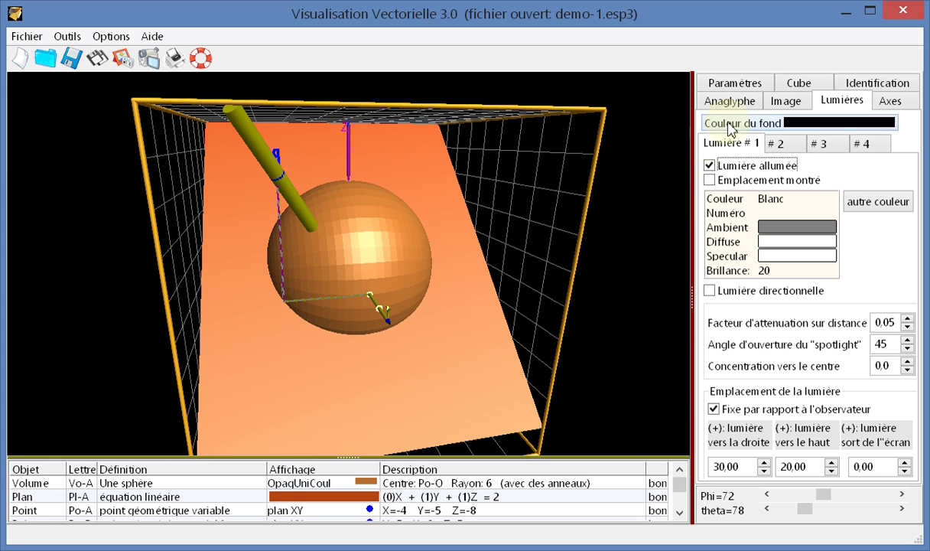
- Hide the cube's frame and show it again, and enable the option that completes the box
{"action": "left_click", "coordinate": [788, 90]}
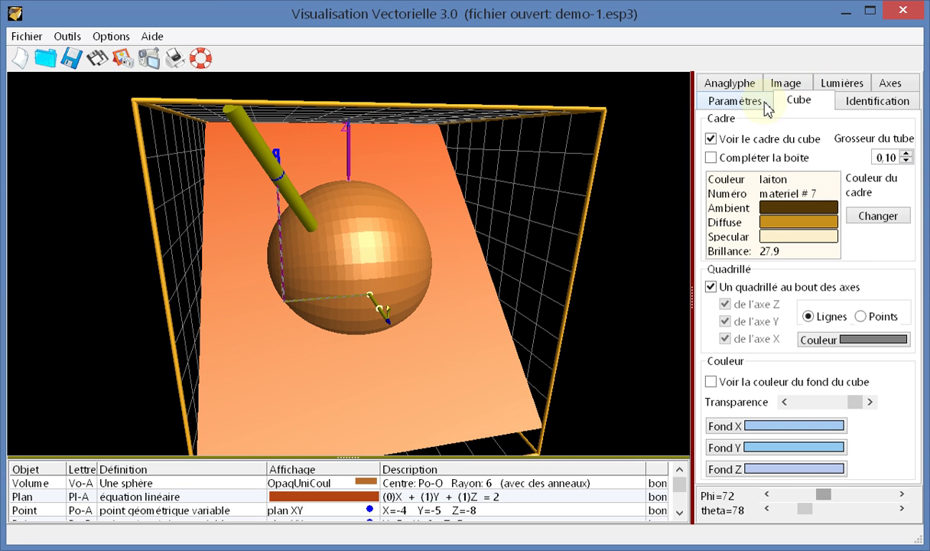
{"action": "left_click", "coordinate": [713, 139]}
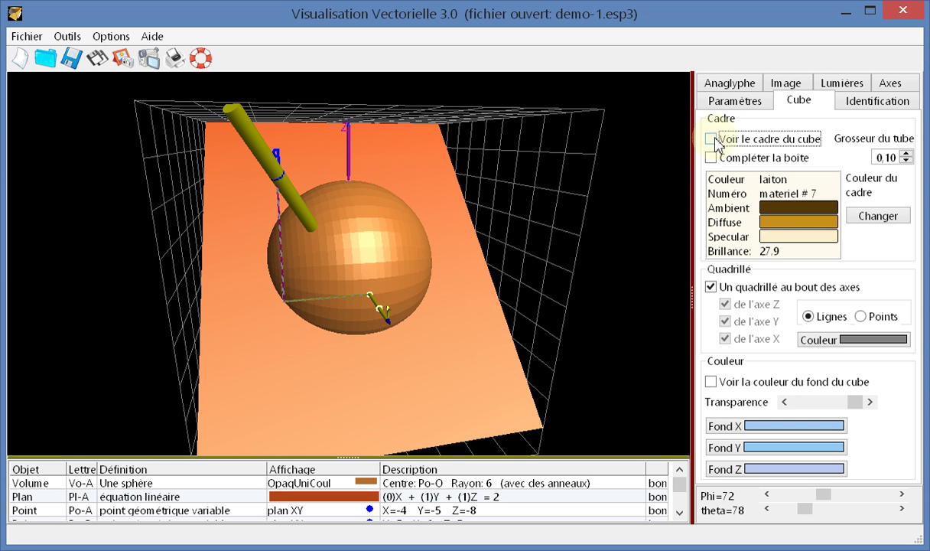
{"action": "left_click", "coordinate": [713, 141]}
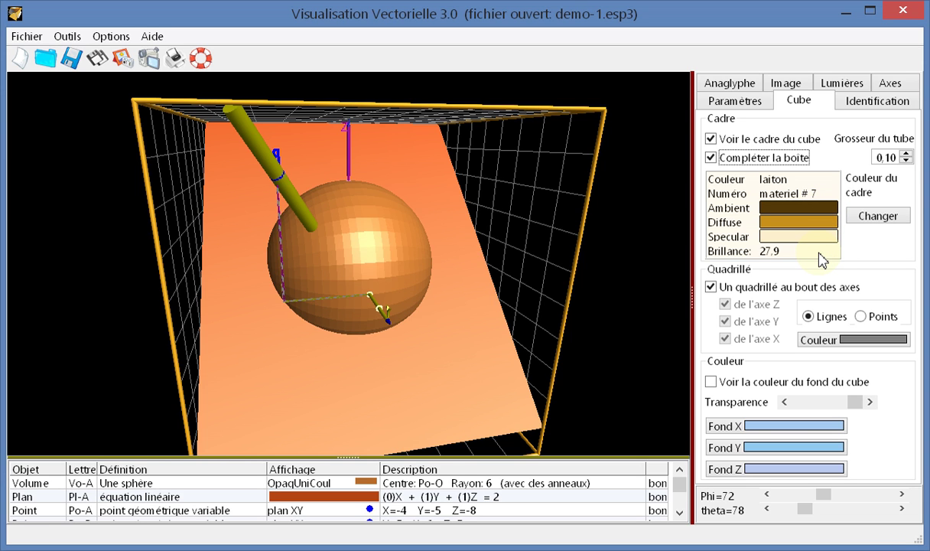
- Open the cube frame's colour selection and preview the materials bronze, chrome, cuivre, or and argent
{"action": "left_click", "coordinate": [877, 216]}
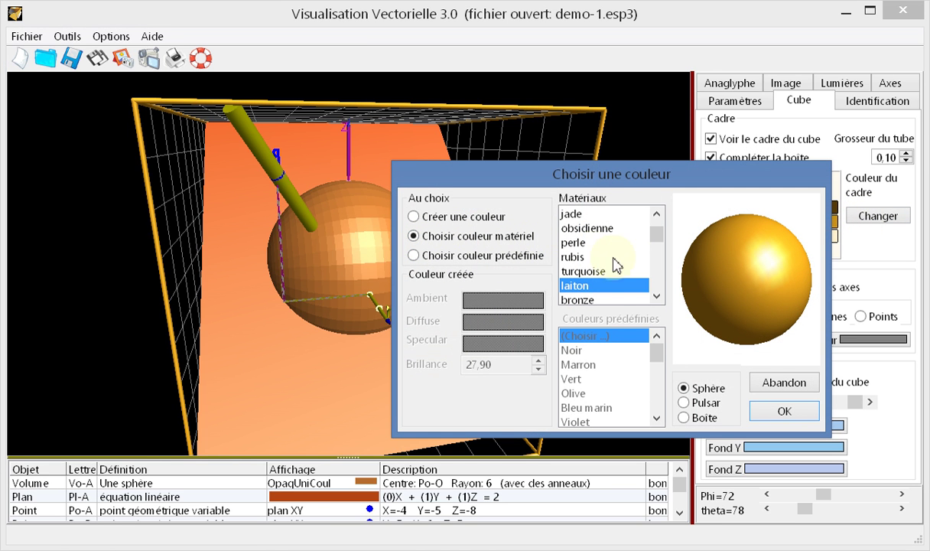
{"action": "scroll", "coordinate": [658, 285], "scroll_direction": "down", "scroll_amount": 3}
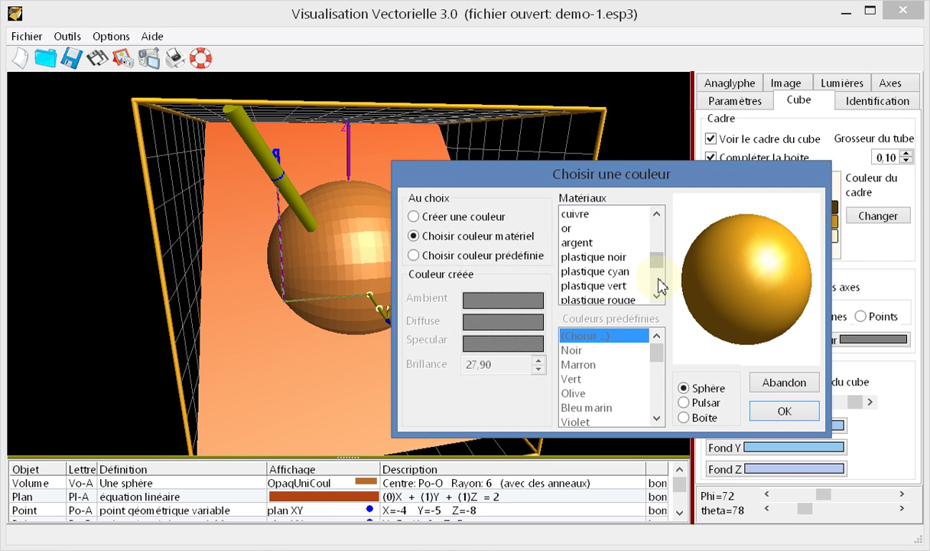
{"action": "scroll", "coordinate": [658, 285], "scroll_direction": "down", "scroll_amount": 2}
{"action": "scroll", "coordinate": [658, 275], "scroll_direction": "up", "scroll_amount": 4}
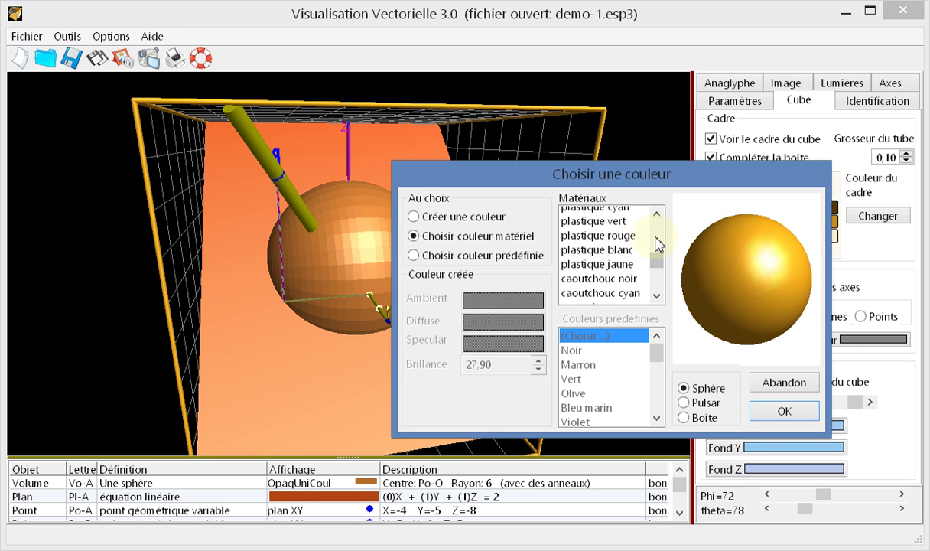
{"action": "left_click", "coordinate": [587, 229]}
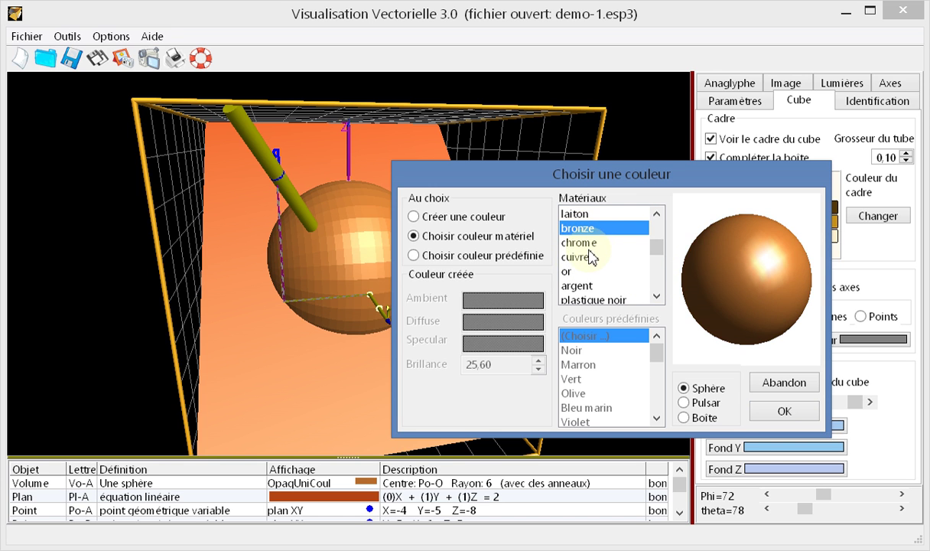
{"action": "left_click", "coordinate": [586, 244]}
{"action": "left_click", "coordinate": [586, 258]}
{"action": "left_click", "coordinate": [586, 272]}
{"action": "left_click", "coordinate": [585, 285]}
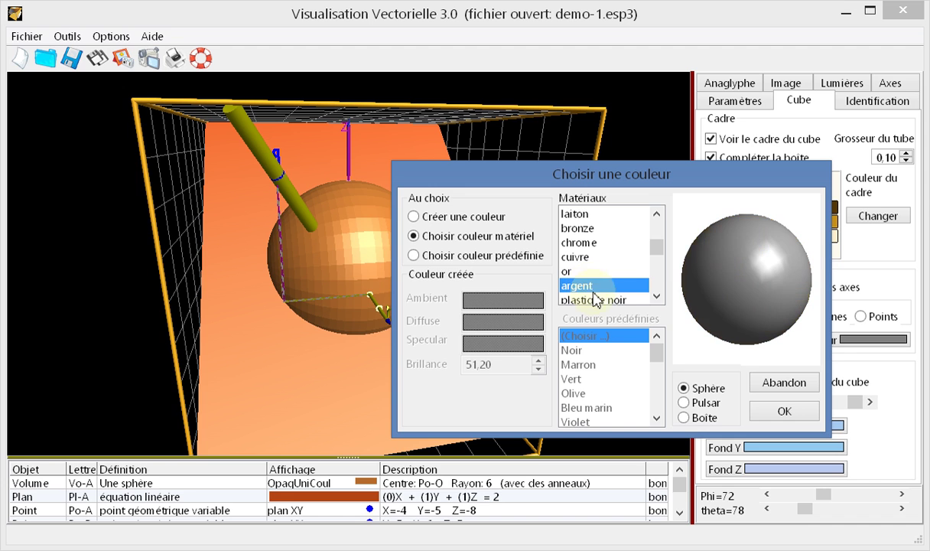
- Apply the material glace to the cube's frame and set its tube thickness to 0,14
{"action": "scroll", "coordinate": [655, 278], "scroll_direction": "down", "scroll_amount": 2}
{"action": "scroll", "coordinate": [656, 277], "scroll_direction": "down", "scroll_amount": 3}
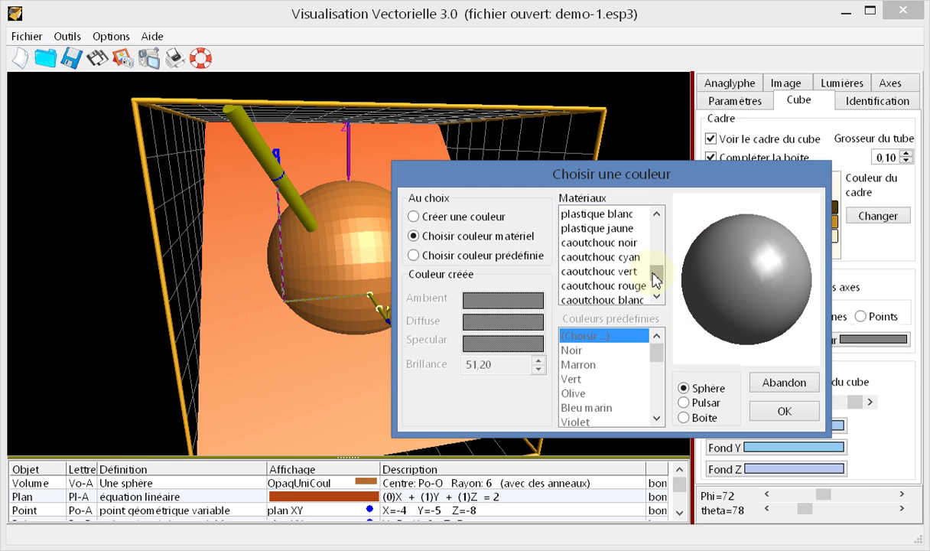
{"action": "left_click", "coordinate": [612, 288]}
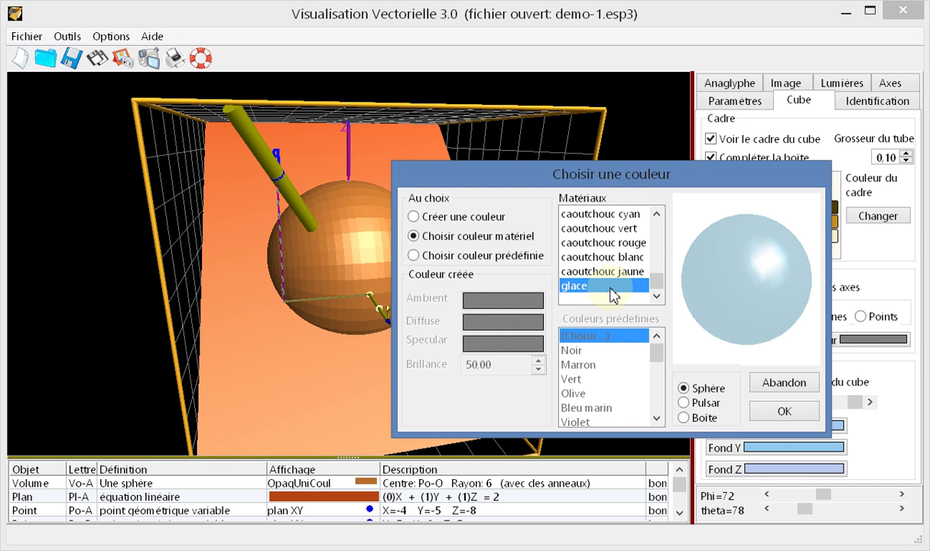
{"action": "left_click", "coordinate": [783, 412]}
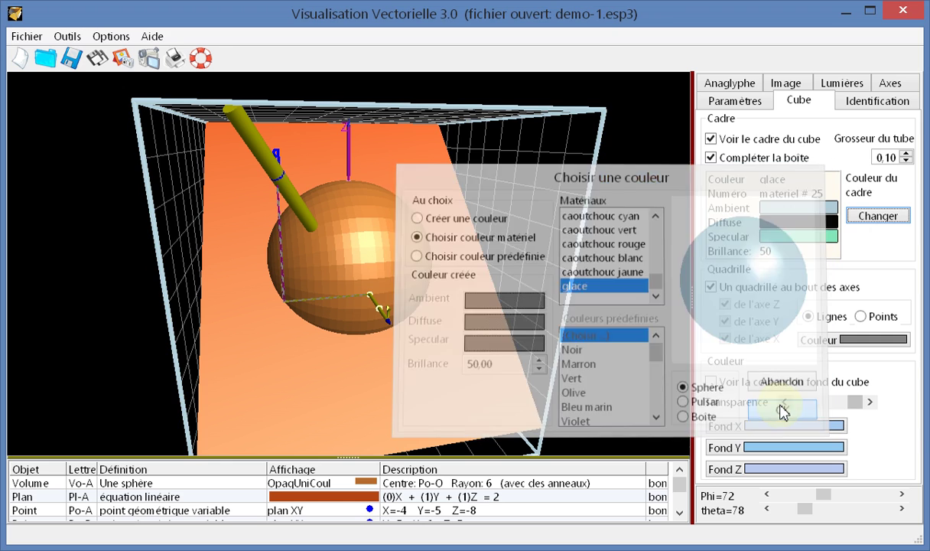
{"action": "left_click", "coordinate": [907, 155]}
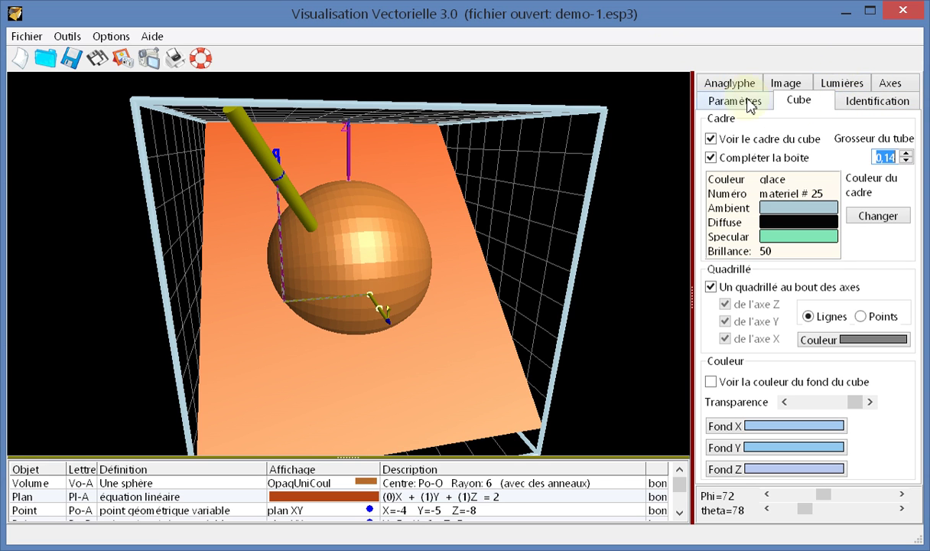
- Switch light 1 off and on again, and show its location in the scene
{"action": "left_click", "coordinate": [842, 84]}
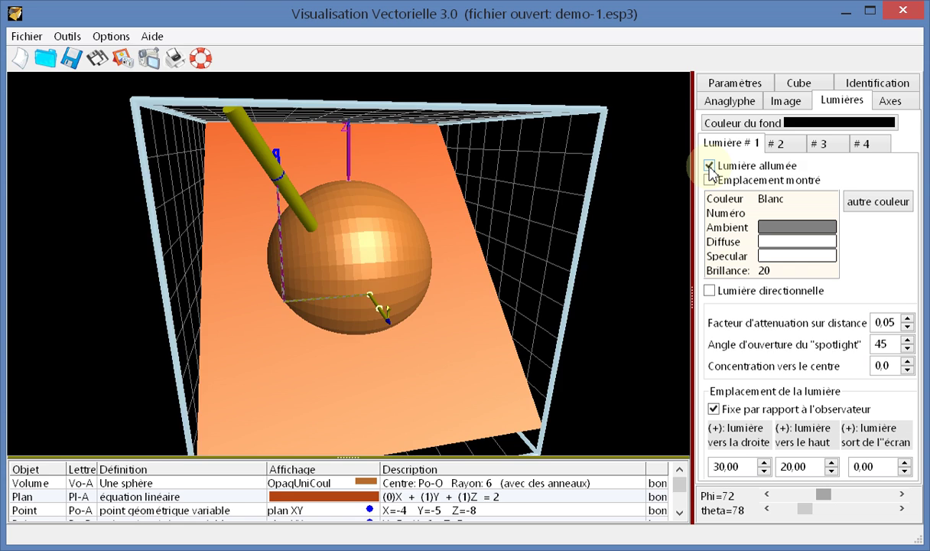
{"action": "left_click", "coordinate": [711, 167]}
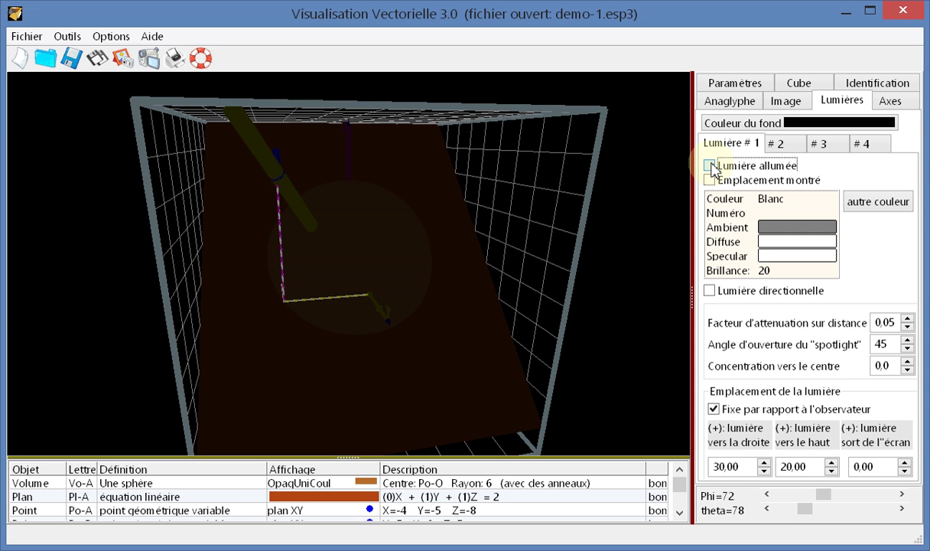
{"action": "left_click", "coordinate": [711, 167]}
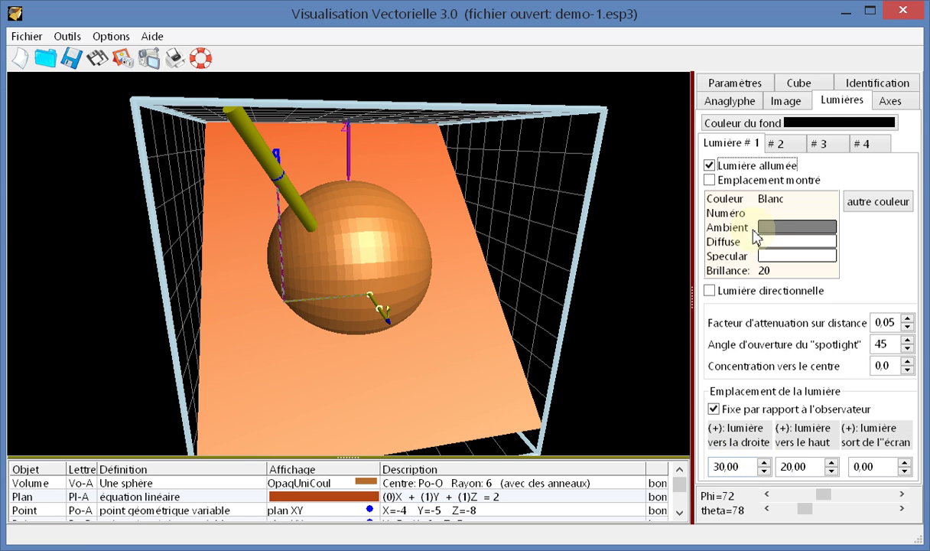
{"action": "left_click", "coordinate": [711, 180]}
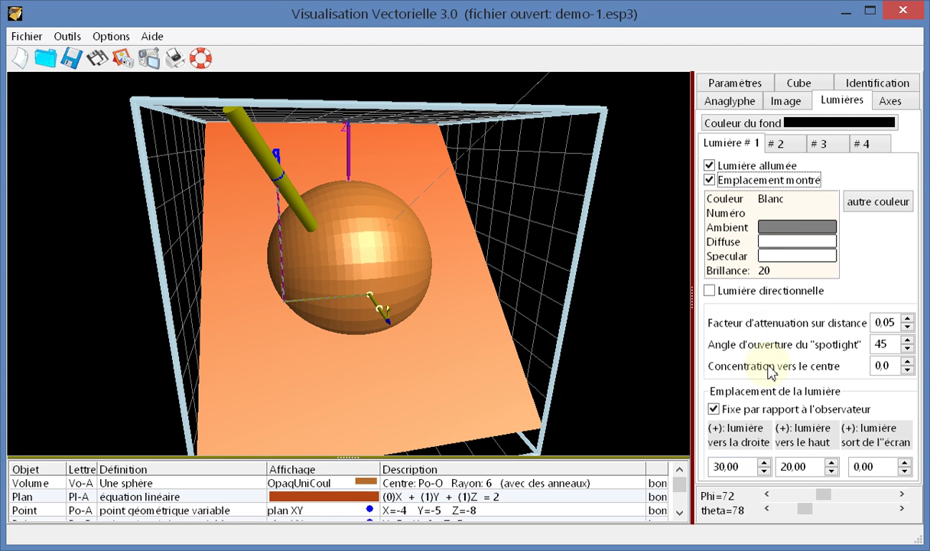
- Set light 1's upward position to 18,00 and its out-of-screen position to -14,00
{"action": "left_click", "coordinate": [831, 472]}
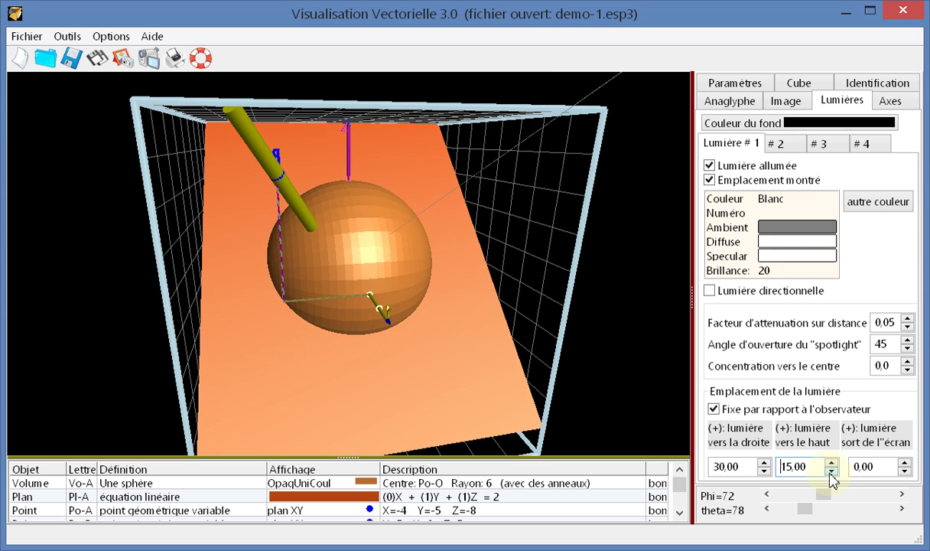
{"action": "left_click", "coordinate": [831, 463]}
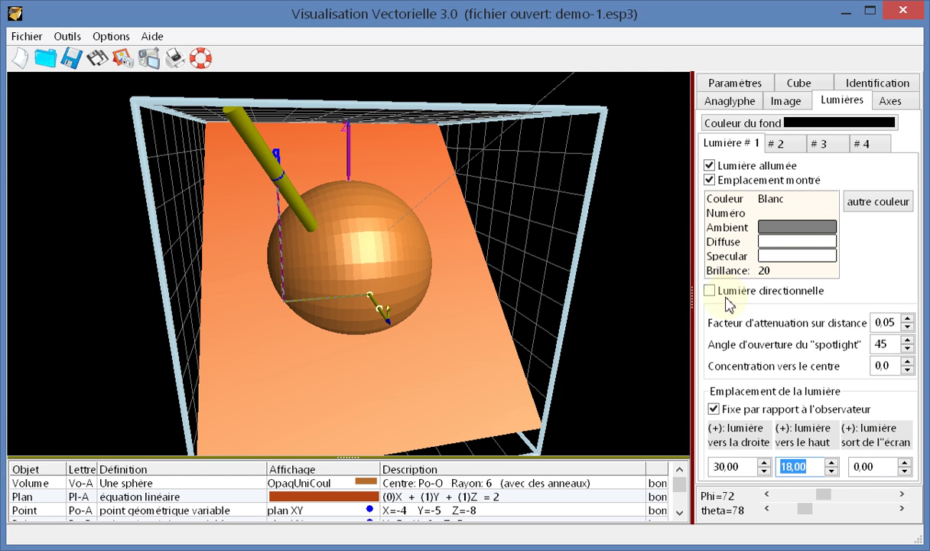
{"action": "left_click", "coordinate": [905, 472]}
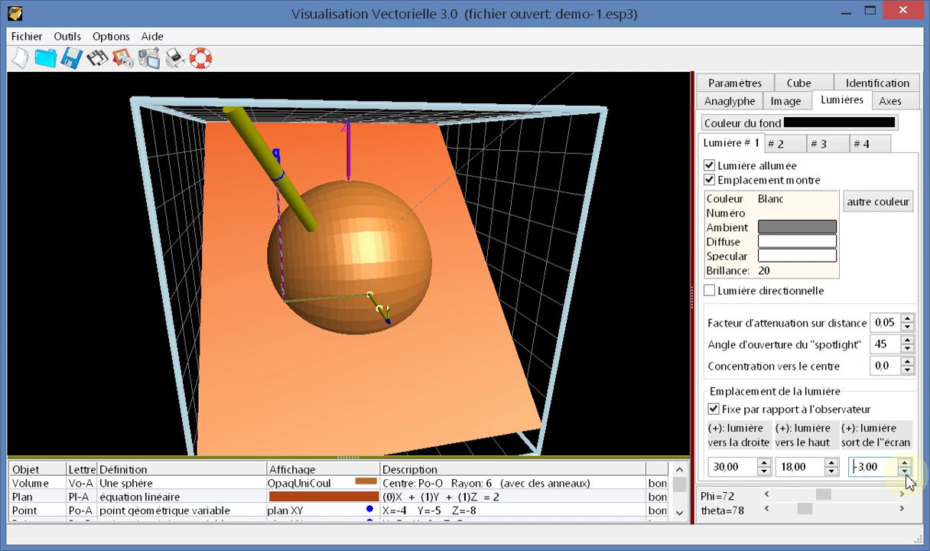
{"action": "left_click", "coordinate": [905, 472]}
{"action": "left_click", "coordinate": [905, 472]}
{"action": "left_click", "coordinate": [905, 473]}
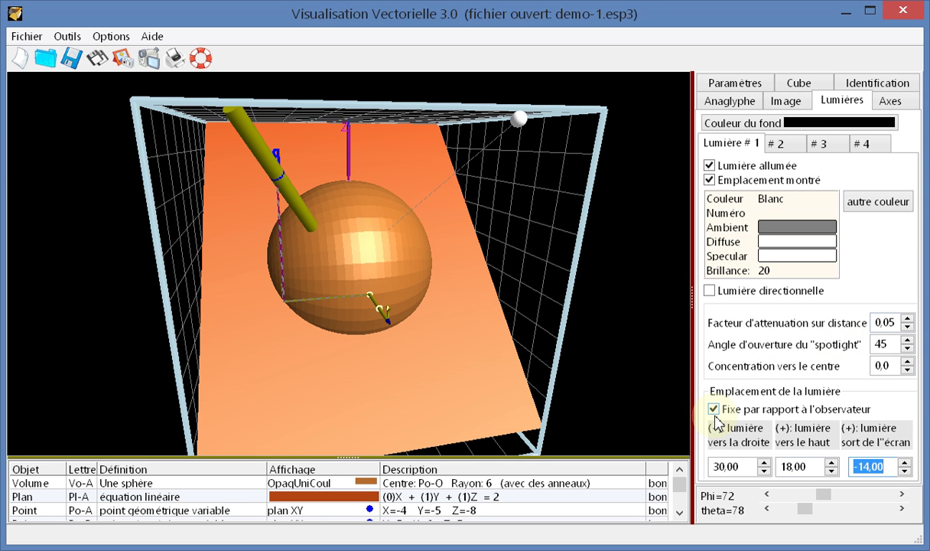
- Make light 1 directional and set its spotlight opening angle to 47
{"action": "left_click", "coordinate": [710, 292]}
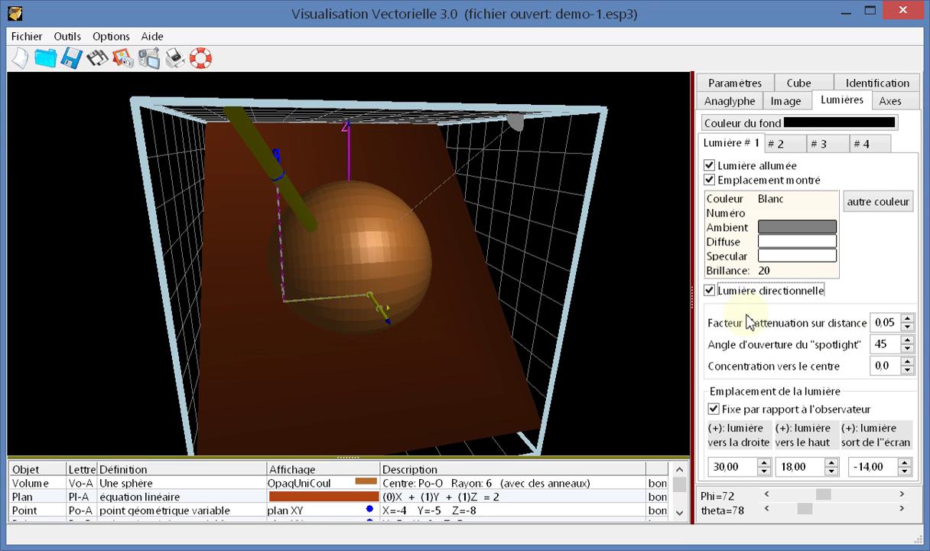
{"action": "left_click", "coordinate": [908, 340]}
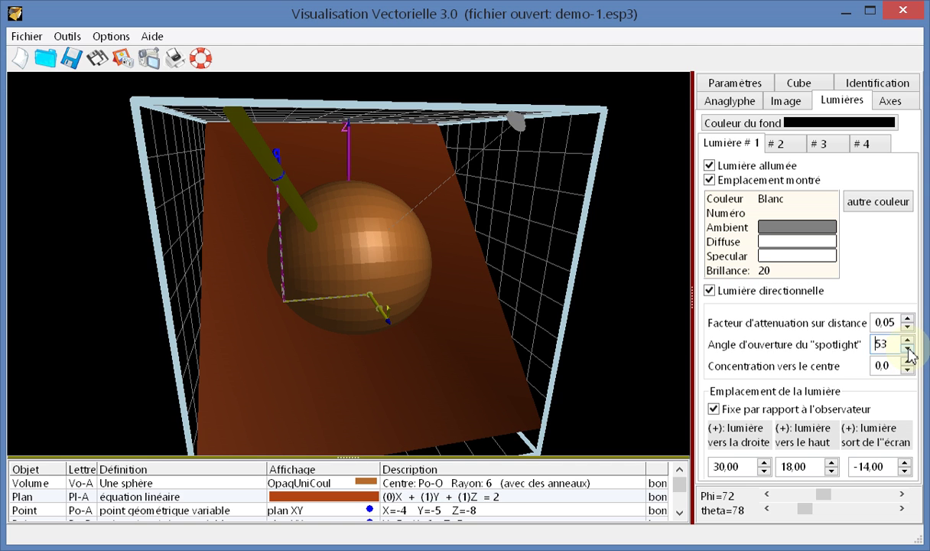
{"action": "left_click", "coordinate": [908, 350]}
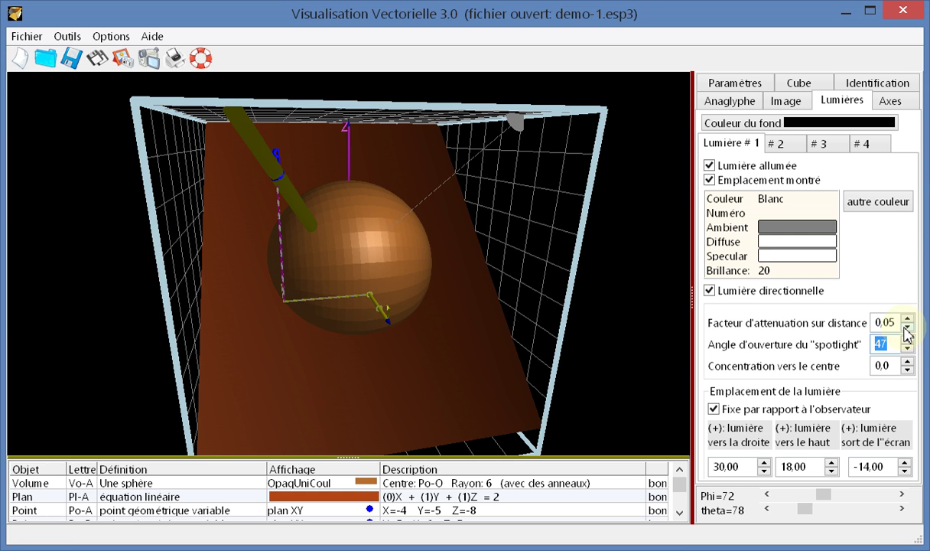
- Set light 1's distance attenuation factor to 0,00 and its concentration toward the centre to 4,0
{"action": "left_click", "coordinate": [908, 328]}
{"action": "left_click", "coordinate": [908, 328]}
{"action": "left_click", "coordinate": [908, 328]}
{"action": "left_click", "coordinate": [908, 328]}
{"action": "left_click", "coordinate": [908, 329]}
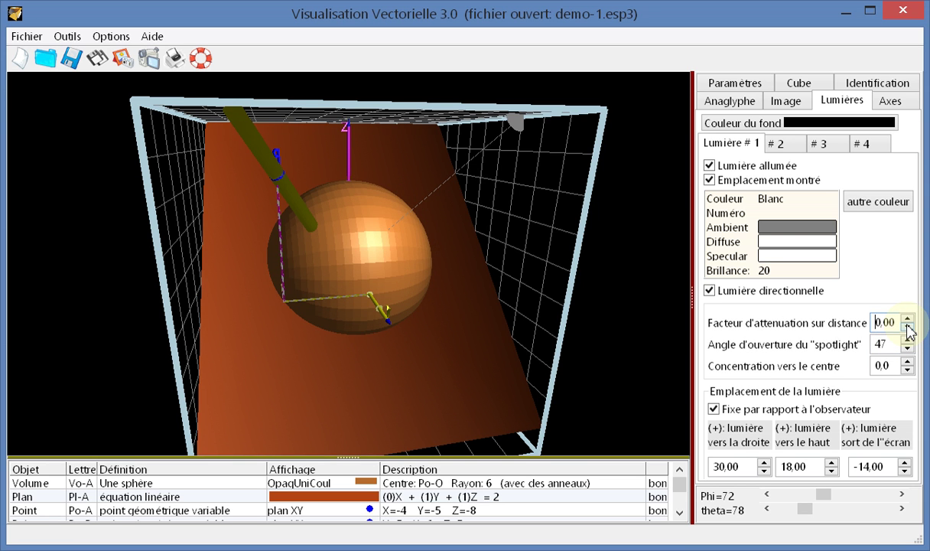
{"action": "left_click", "coordinate": [908, 328]}
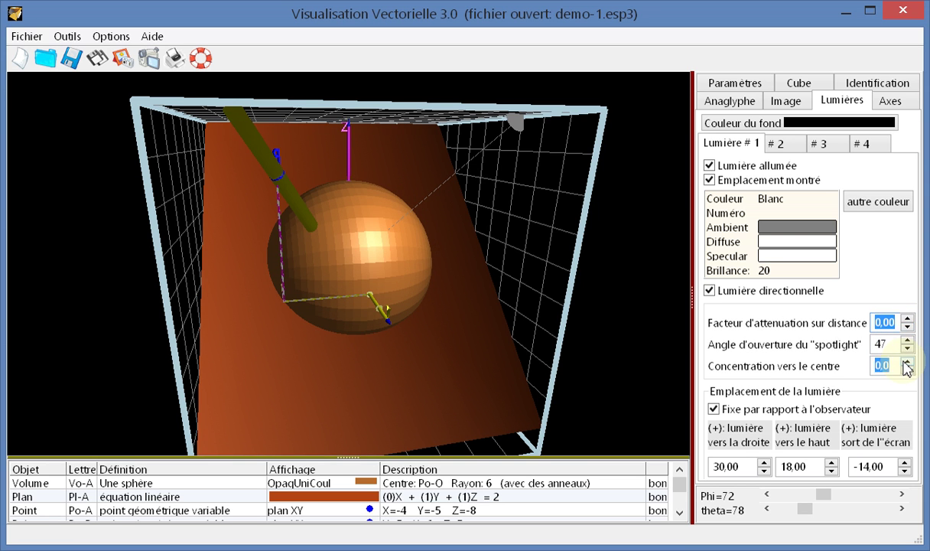
{"action": "left_click", "coordinate": [905, 362]}
{"action": "left_click", "coordinate": [905, 362]}
{"action": "left_click", "coordinate": [905, 362]}
{"action": "left_click", "coordinate": [905, 362]}
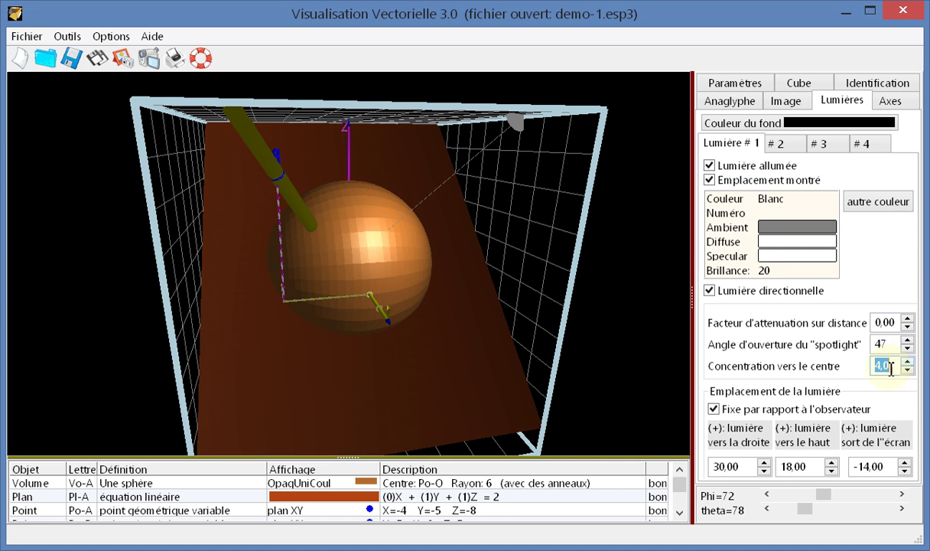
- Set light 1's out-of-screen position to -3,00
{"action": "left_click", "coordinate": [906, 464]}
{"action": "left_click", "coordinate": [905, 463]}
{"action": "left_click", "coordinate": [905, 463]}
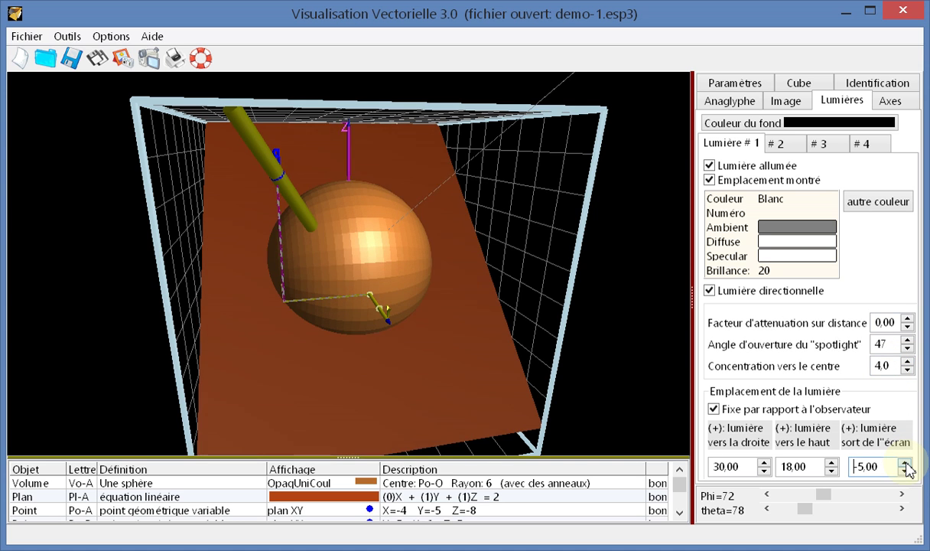
{"action": "left_click", "coordinate": [906, 464]}
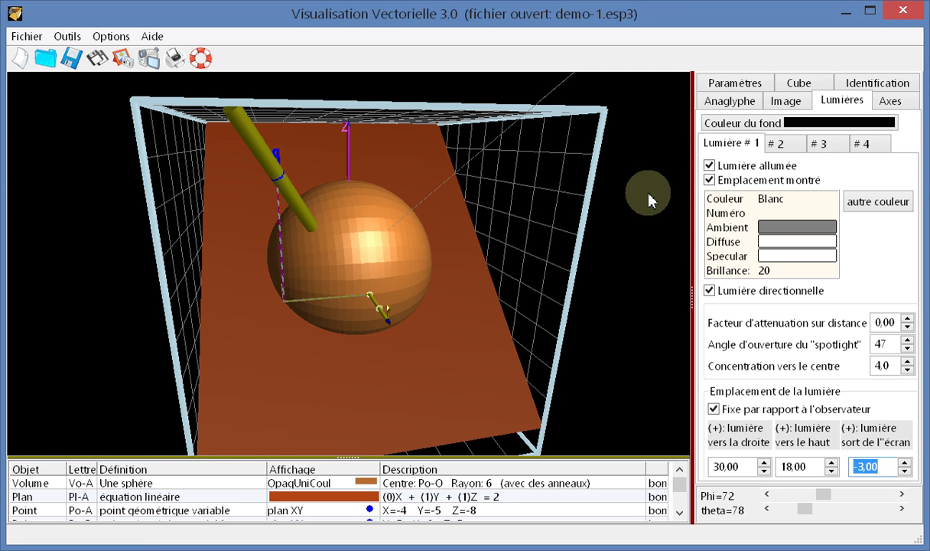
- Turn on light 4 with its location shown, as a directional light that is not fixed relative to the observer
{"action": "left_click", "coordinate": [869, 145]}
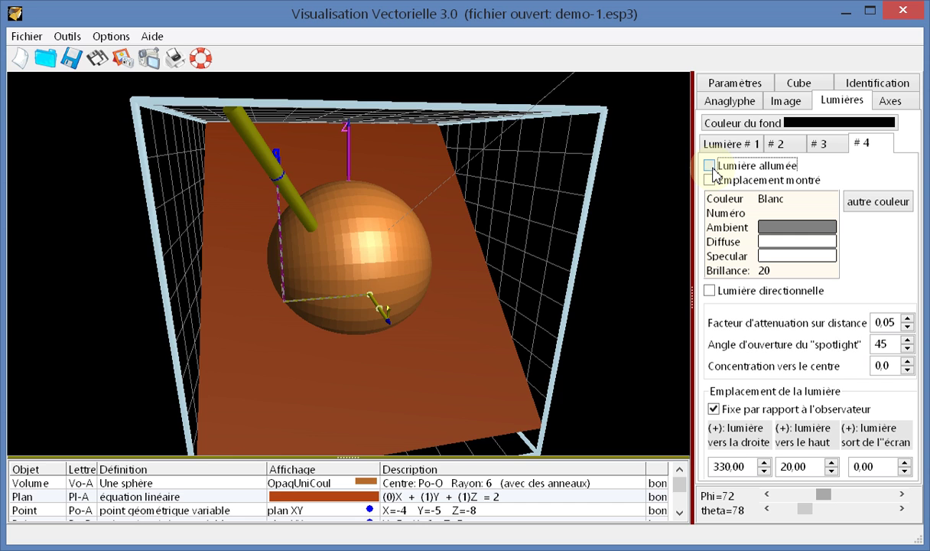
{"action": "left_click", "coordinate": [711, 167]}
{"action": "left_click", "coordinate": [710, 180]}
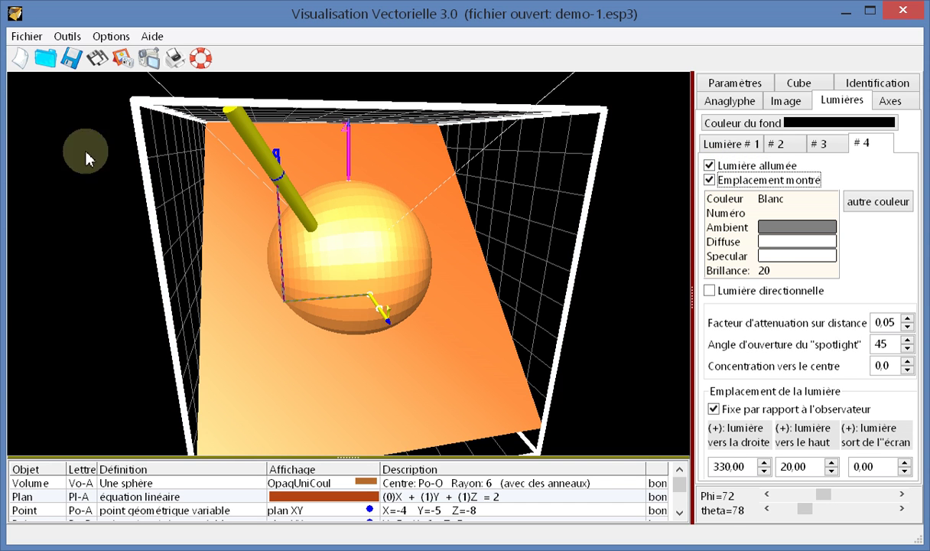
{"action": "left_click", "coordinate": [710, 292]}
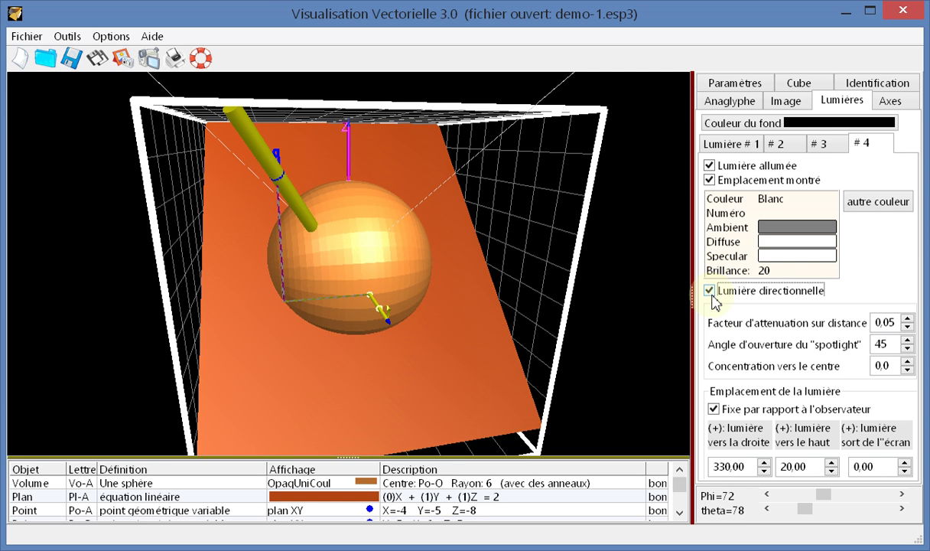
{"action": "left_click", "coordinate": [715, 410]}
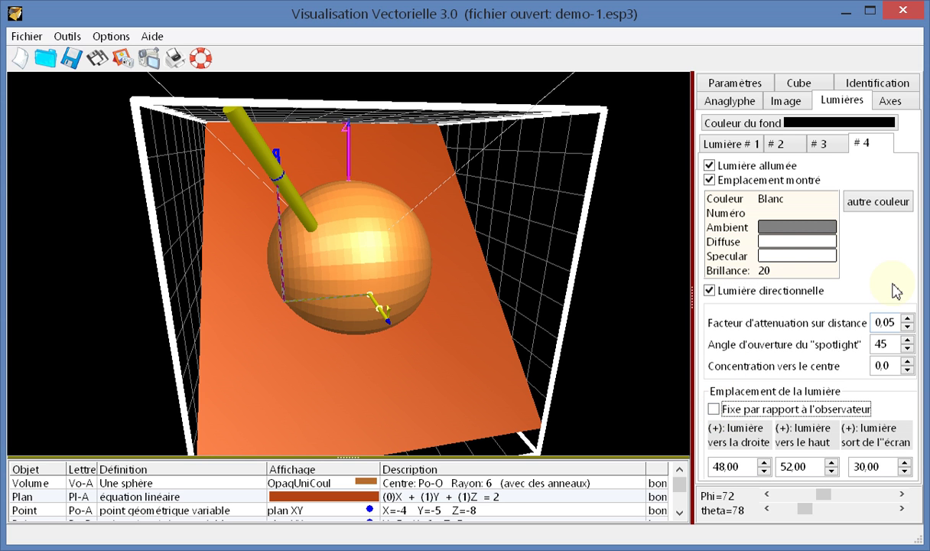
- Examine how lights 1 and 4 illuminate the sphere and plane by rotating the scene around the vertical axis
{"action": "key", "text": "Right"}
{"action": "key", "text": "Right"}
{"action": "key", "text": "Right"}
{"action": "key", "text": "Right"}
{"action": "key", "text": "Right"}
{"action": "key", "text": "Right"}
{"action": "key", "text": "Right"}
{"action": "key", "text": "Right"}
{"action": "key", "text": "Right"}
{"action": "key", "text": "Right"}
{"action": "key", "text": "Right"}
{"action": "key", "text": "Right"}
{"action": "key", "text": "Right"}
{"action": "key", "text": "Right"}
{"action": "key", "text": "Right"}
{"action": "key", "text": "Right"}
{"action": "key", "text": "Right"}
{"action": "key", "text": "Right"}
{"action": "key", "text": "Right"}
{"action": "key", "text": "Right"}
{"action": "key", "text": "Right"}
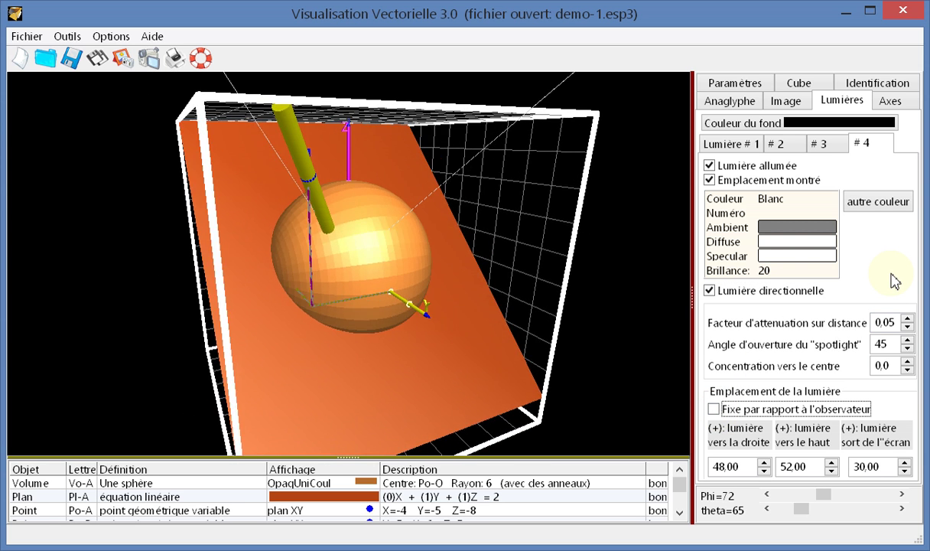
{"action": "key", "text": "Right"}
{"action": "key", "text": "Right"}
{"action": "key", "text": "Right"}
{"action": "key", "text": "Right"}
{"action": "key", "text": "Right"}
{"action": "key", "text": "Right"}
{"action": "key", "text": "Right"}
{"action": "key", "text": "Right"}
{"action": "key", "text": "Right"}
{"action": "key", "text": "Right"}
{"action": "key", "text": "Right"}
{"action": "key", "text": "Right"}
{"action": "key", "text": "Right"}
{"action": "key", "text": "Right"}
{"action": "key", "text": "Right"}
{"action": "key", "text": "Right"}
{"action": "key", "text": "Right"}
{"action": "key", "text": "Right"}
{"action": "key", "text": "Right"}
{"action": "key", "text": "Right"}
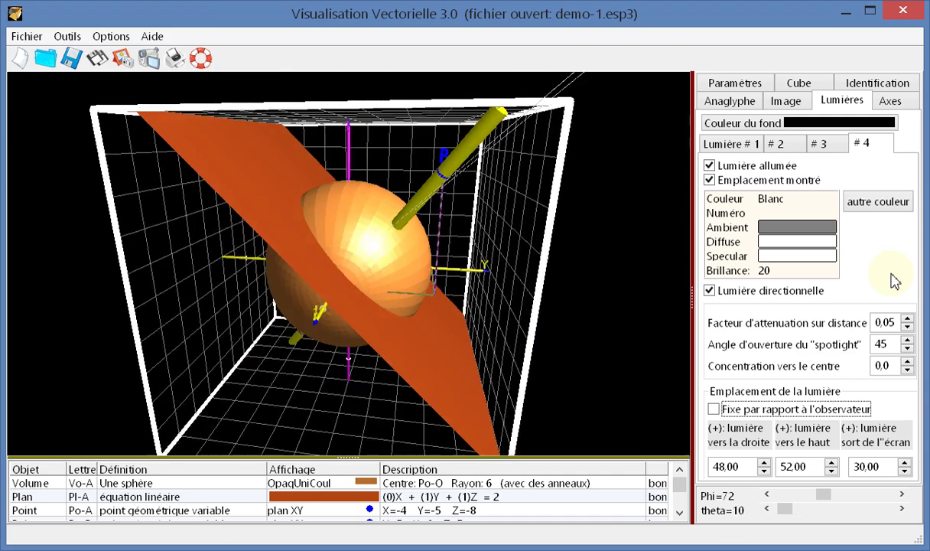
- Keep turning the scene around the vertical axis to inspect the lighting from theta 10 round to theta 244
{"action": "key", "text": "Right"}
{"action": "key", "text": "Right"}
{"action": "key", "text": "Right"}
{"action": "key", "text": "Right"}
{"action": "key", "text": "Right"}
{"action": "key", "text": "Right"}
{"action": "key", "text": "Right"}
{"action": "key", "text": "Right"}
{"action": "key", "text": "Right"}
{"action": "key", "text": "Right"}
{"action": "key", "text": "Right"}
{"action": "key", "text": "Right"}
{"action": "key", "text": "Right"}
{"action": "key", "text": "Right"}
{"action": "key", "text": "Right"}
{"action": "key", "text": "Right"}
{"action": "key", "text": "Right"}
{"action": "key", "text": "Right"}
{"action": "key", "text": "Right"}
{"action": "key", "text": "Right"}
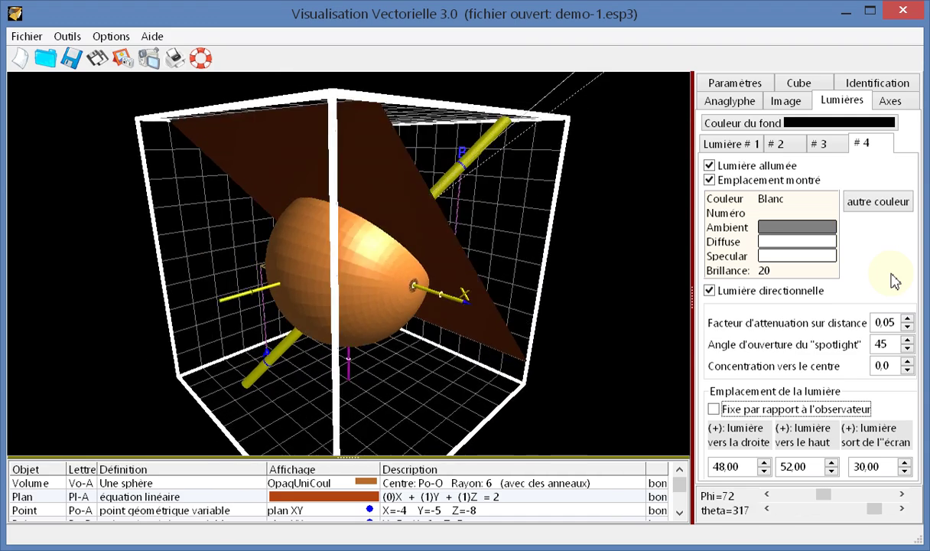
{"action": "key", "text": "Right"}
{"action": "key", "text": "Right"}
{"action": "key", "text": "Right"}
{"action": "key", "text": "Right"}
{"action": "key", "text": "Right"}
{"action": "key", "text": "Right"}
{"action": "key", "text": "Right"}
{"action": "key", "text": "Right"}
{"action": "key", "text": "Right"}
{"action": "key", "text": "Right"}
{"action": "key", "text": "Right"}
{"action": "key", "text": "Right"}
{"action": "key", "text": "Right"}
{"action": "key", "text": "Right"}
{"action": "key", "text": "Right"}
{"action": "key", "text": "Right"}
{"action": "key", "text": "Right"}
{"action": "key", "text": "Right"}
{"action": "key", "text": "Right"}
{"action": "key", "text": "Right"}
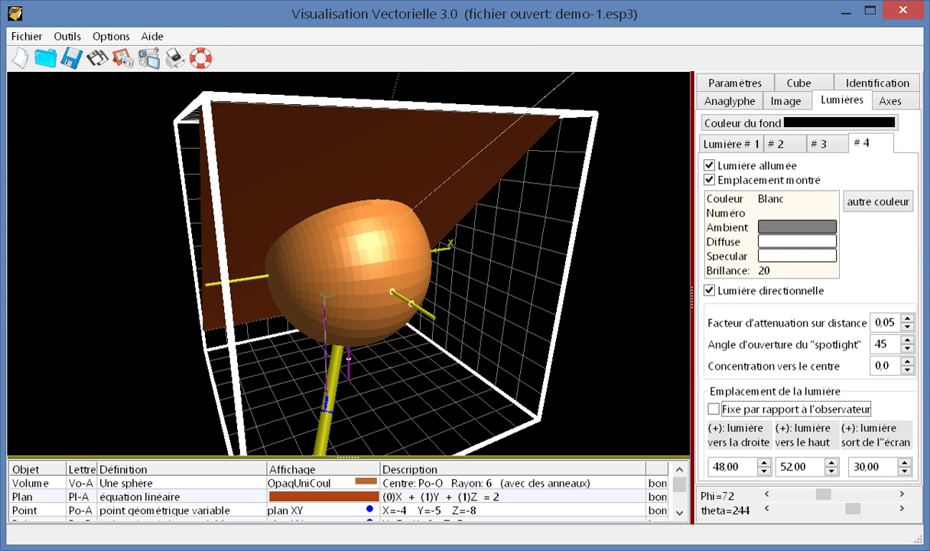
- Start a new empty scene and open the older-format file courbeViviani.esp from the VizVectoriel folder
{"action": "left_click", "coordinate": [18, 63]}
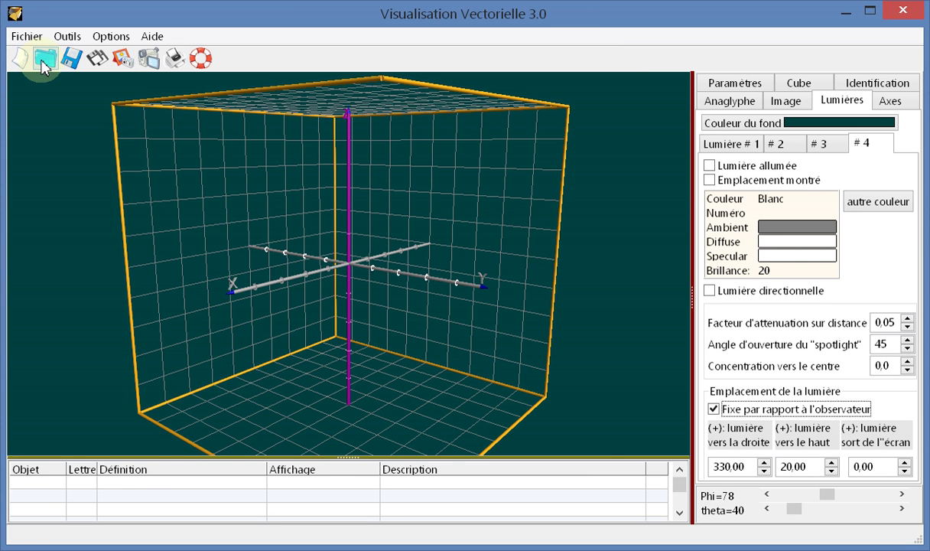
{"action": "left_click", "coordinate": [45, 59]}
{"action": "scroll", "coordinate": [581, 347], "scroll_direction": "down", "scroll_amount": 1}
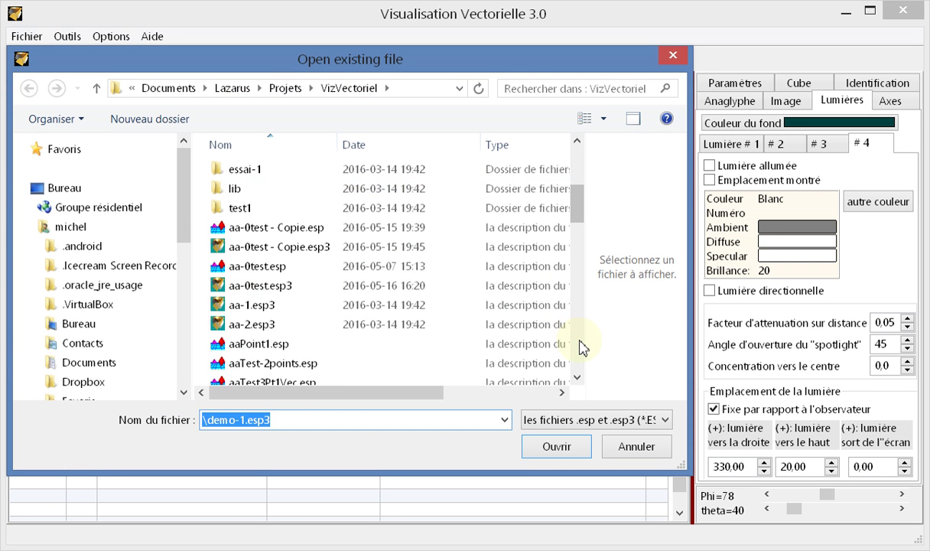
{"action": "scroll", "coordinate": [581, 347], "scroll_direction": "down", "scroll_amount": 6}
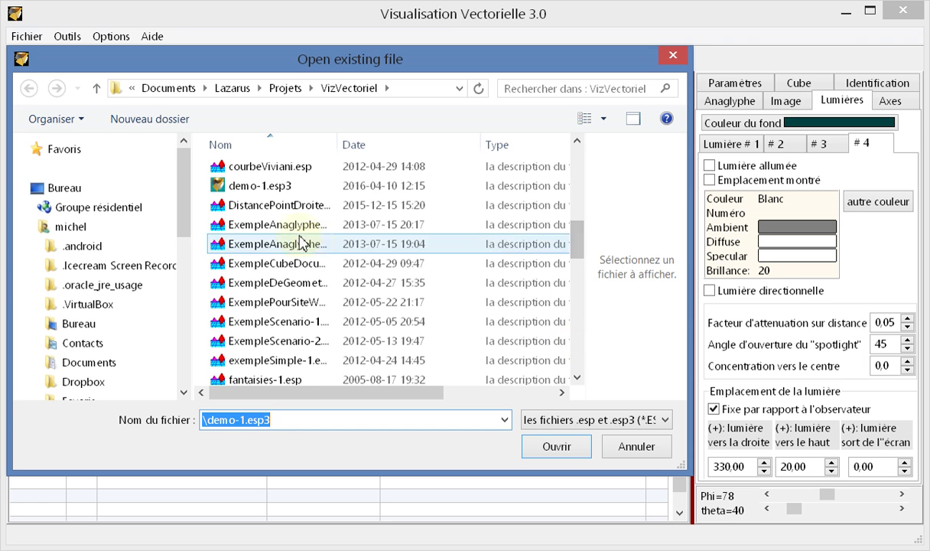
{"action": "left_click", "coordinate": [243, 165]}
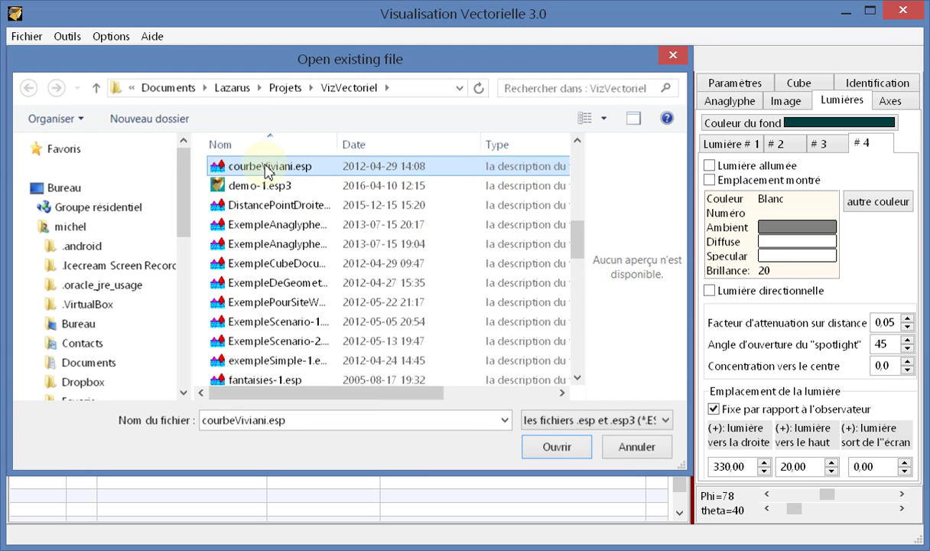
{"action": "double_click", "coordinate": [266, 170]}
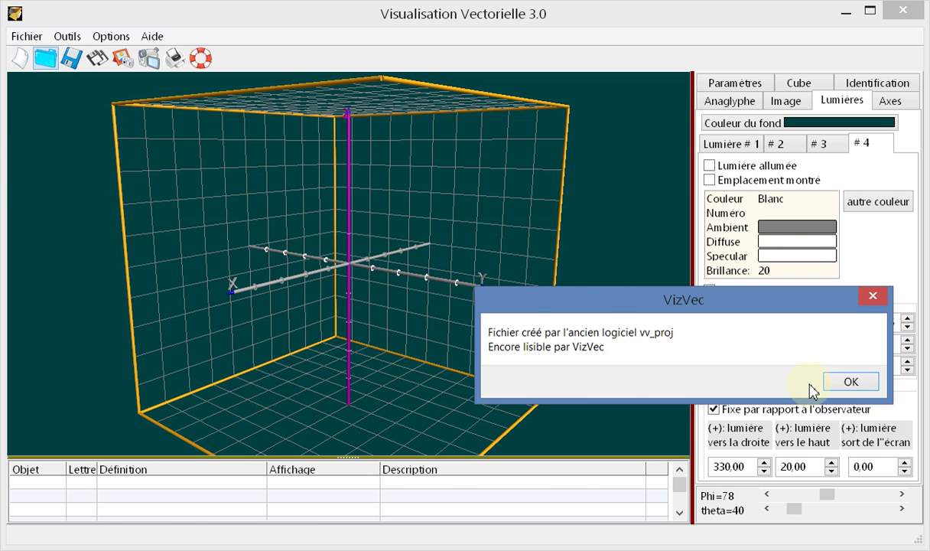
{"action": "left_click", "coordinate": [849, 381]}
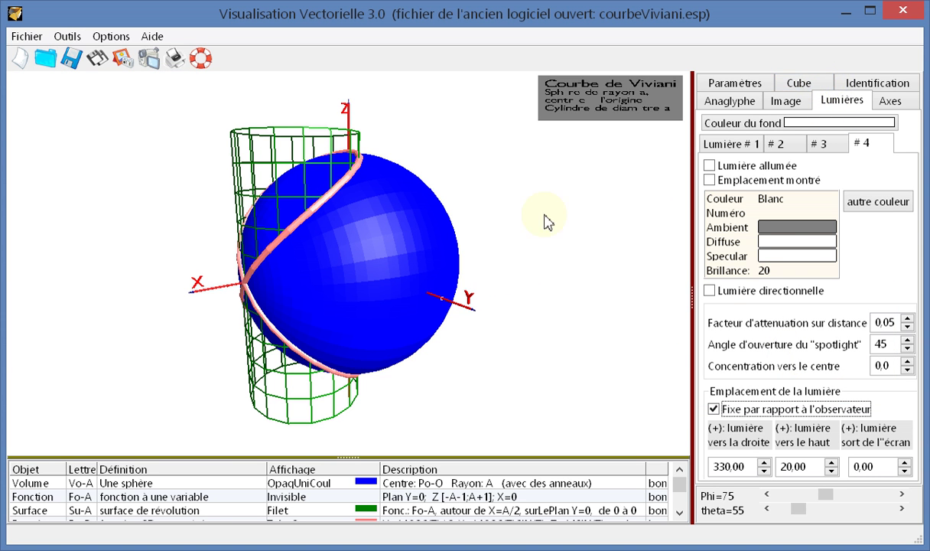
- Change the scene's background colour to black
{"action": "left_click", "coordinate": [846, 124]}
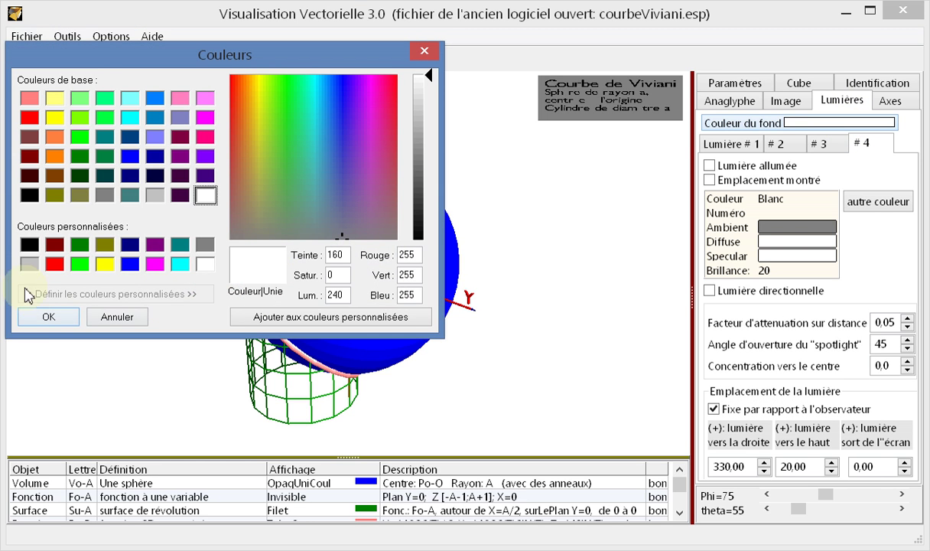
{"action": "left_click", "coordinate": [29, 245]}
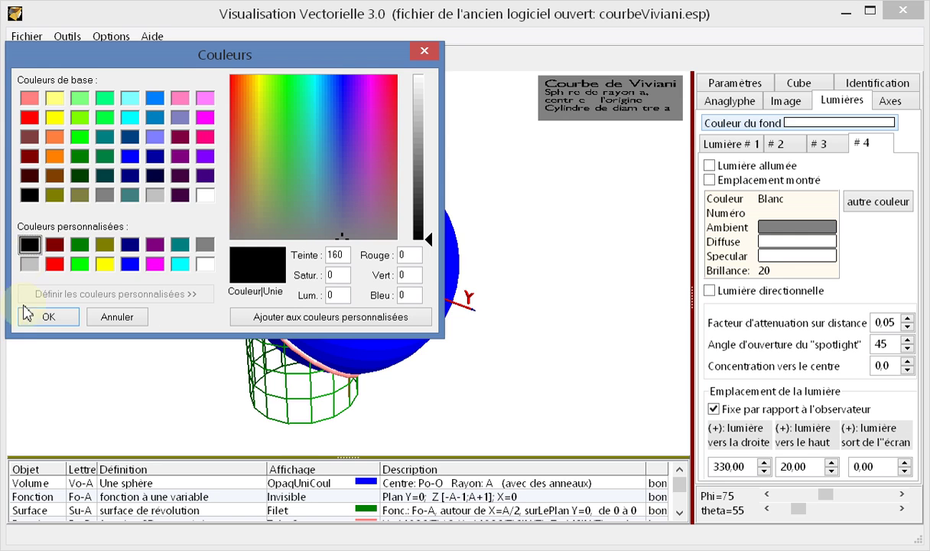
{"action": "left_click", "coordinate": [36, 319]}
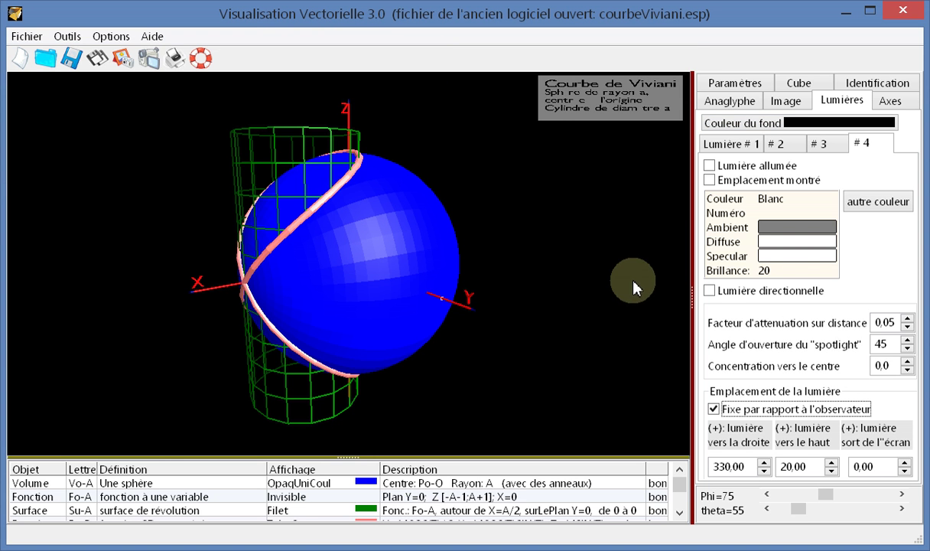
- In the cube settings, preview the grid at the ends of all three axes and hide it again
{"action": "left_click", "coordinate": [796, 82]}
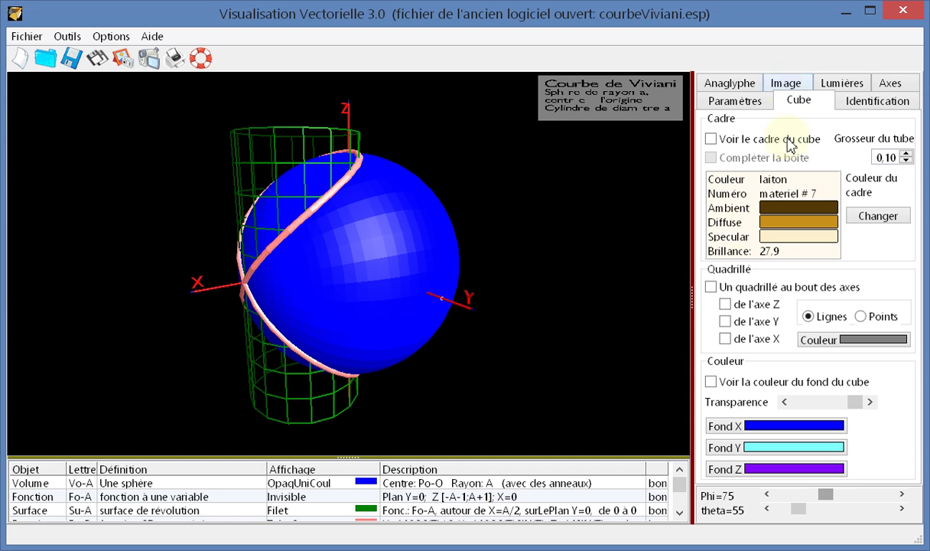
{"action": "left_click", "coordinate": [711, 287]}
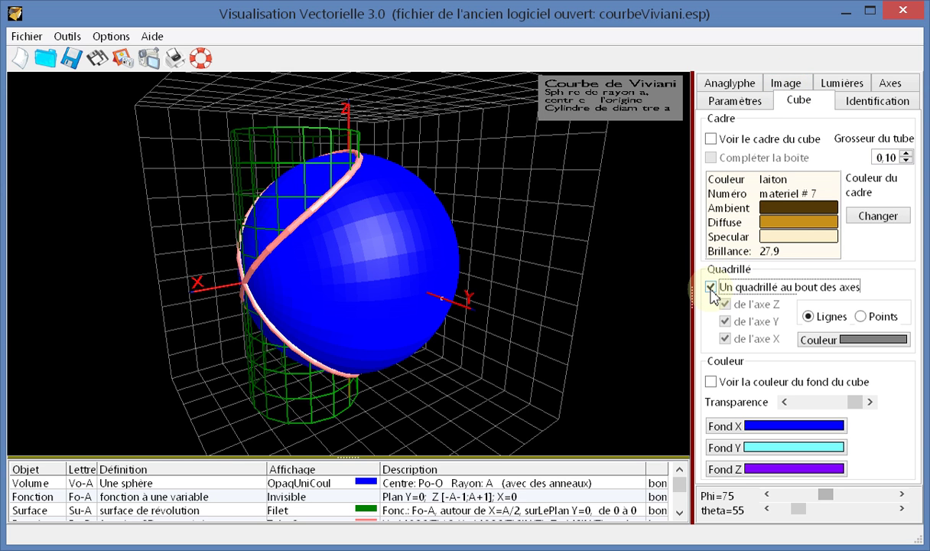
{"action": "left_click", "coordinate": [710, 287]}
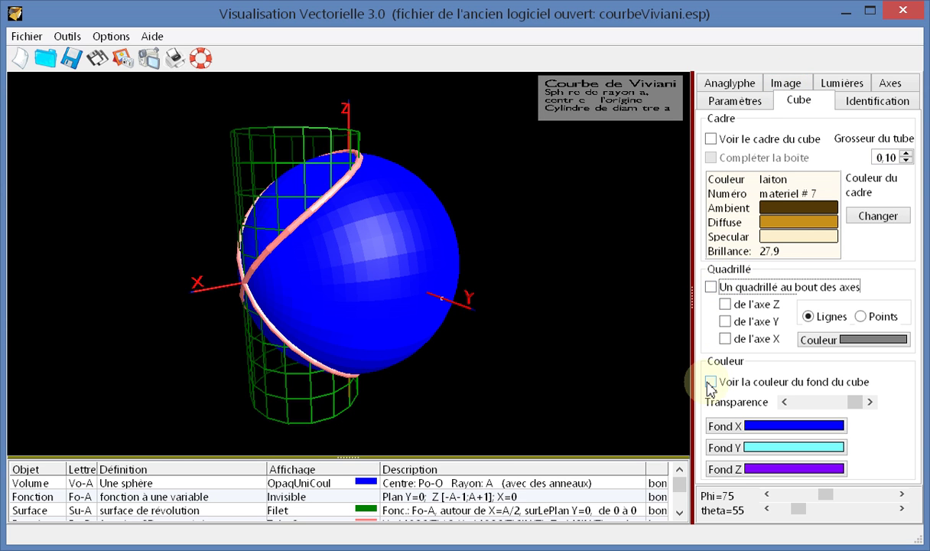
- Show the cube's background colours and make its coloured faces noticeably more transparent
{"action": "left_click", "coordinate": [710, 382]}
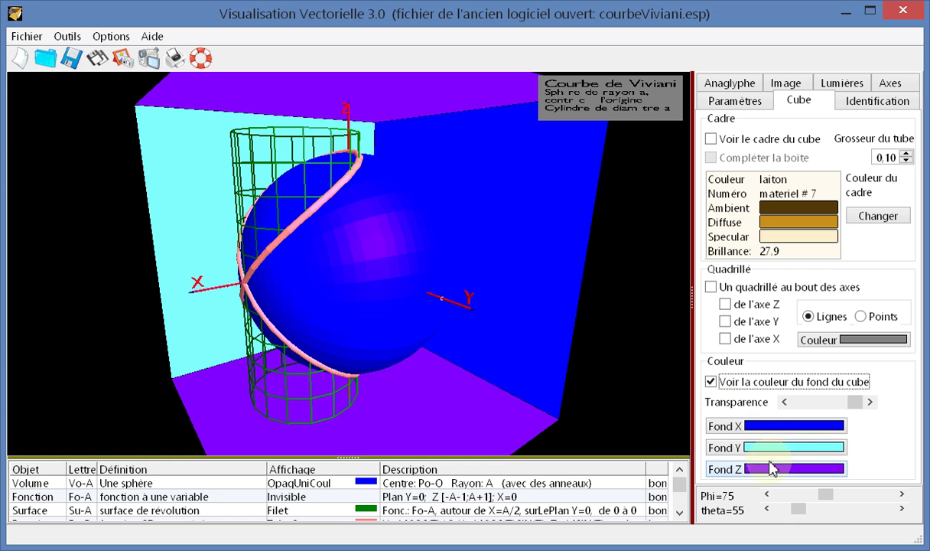
{"action": "left_click", "coordinate": [815, 410]}
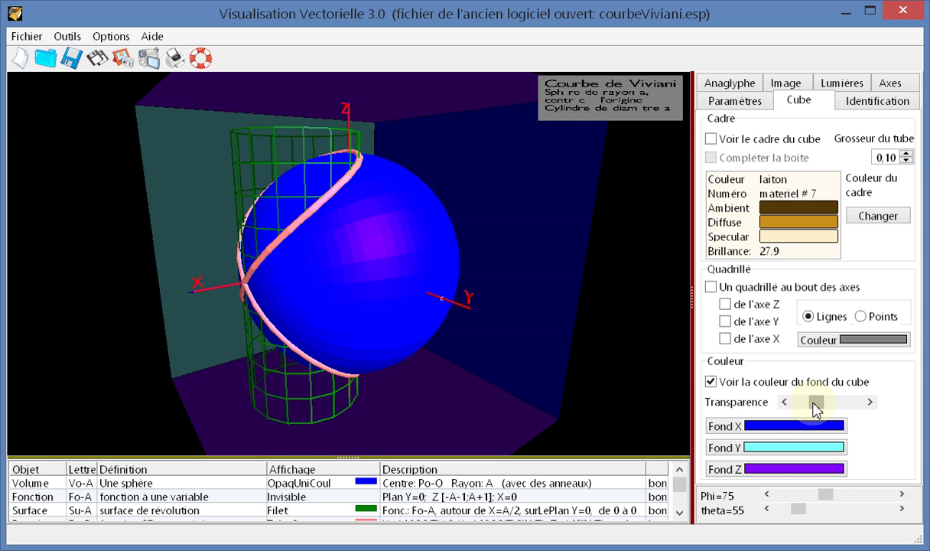